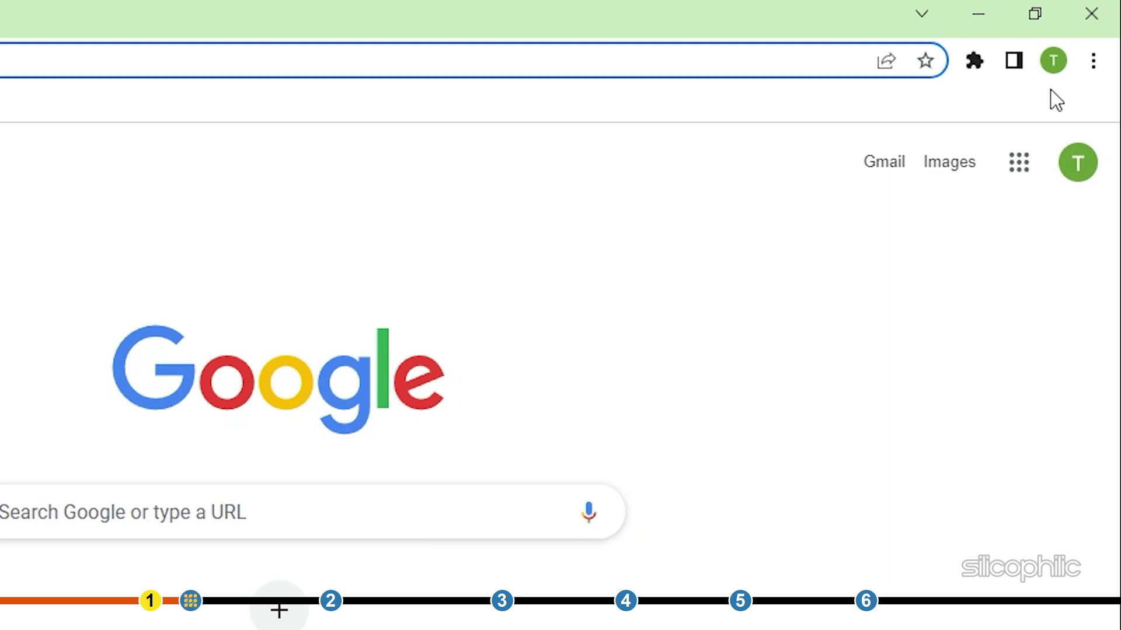
# Reach Privacy and security in Chrome Settings and bring up the Clear browsing data dialog
pyautogui.click(1093, 62)
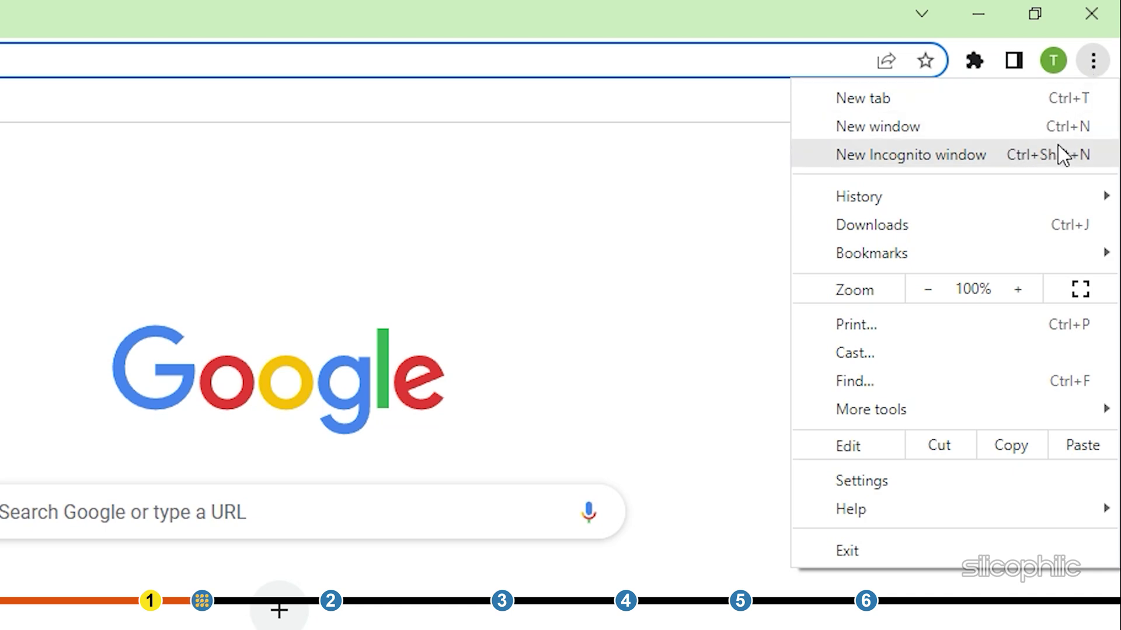
pyautogui.click(995, 480)
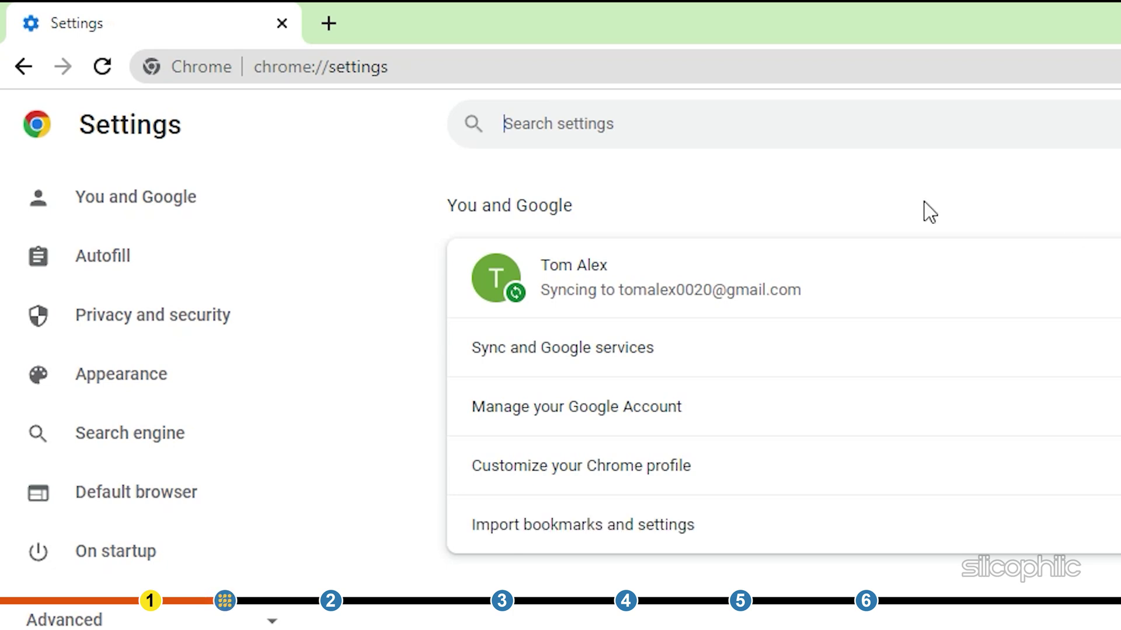
pyautogui.click(241, 317)
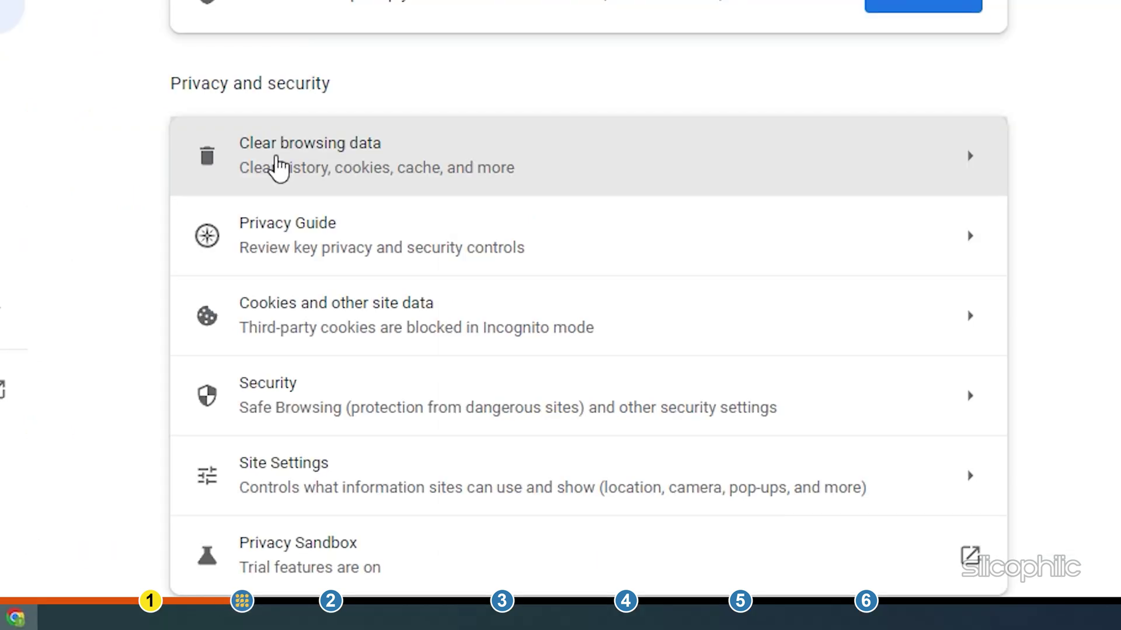
pyautogui.click(278, 167)
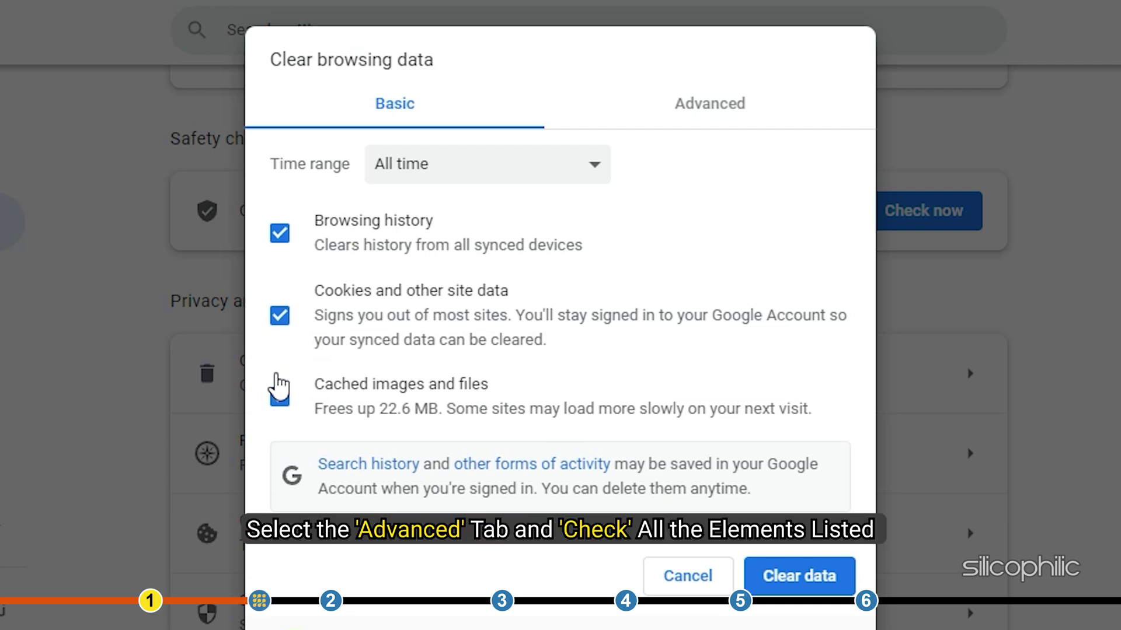
# Clear All time browsing data in Advanced mode, including Site Settings and Hosted app data
pyautogui.click(692, 105)
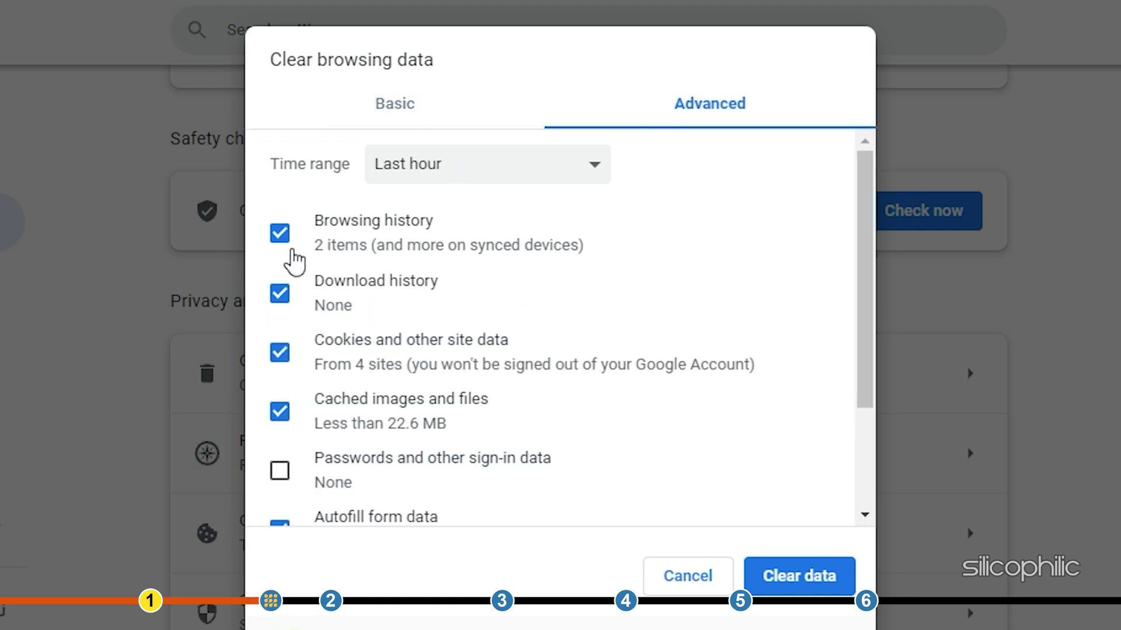
pyautogui.scroll(-3, 298, 263)
pyautogui.scroll(-1, 283, 402)
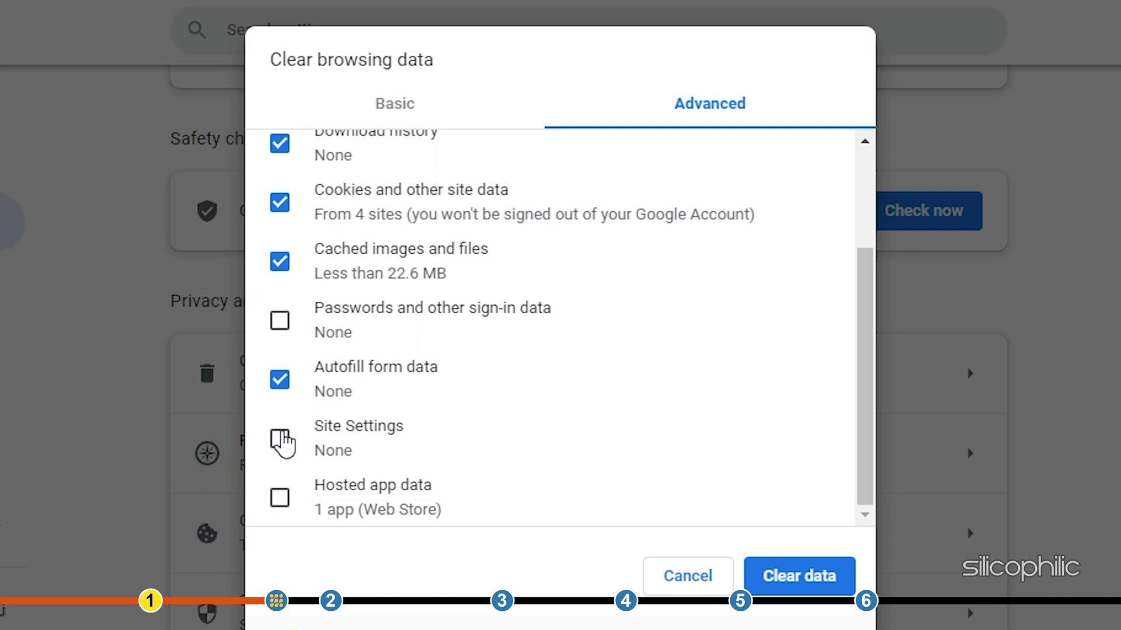
pyautogui.click(281, 439)
pyautogui.click(281, 501)
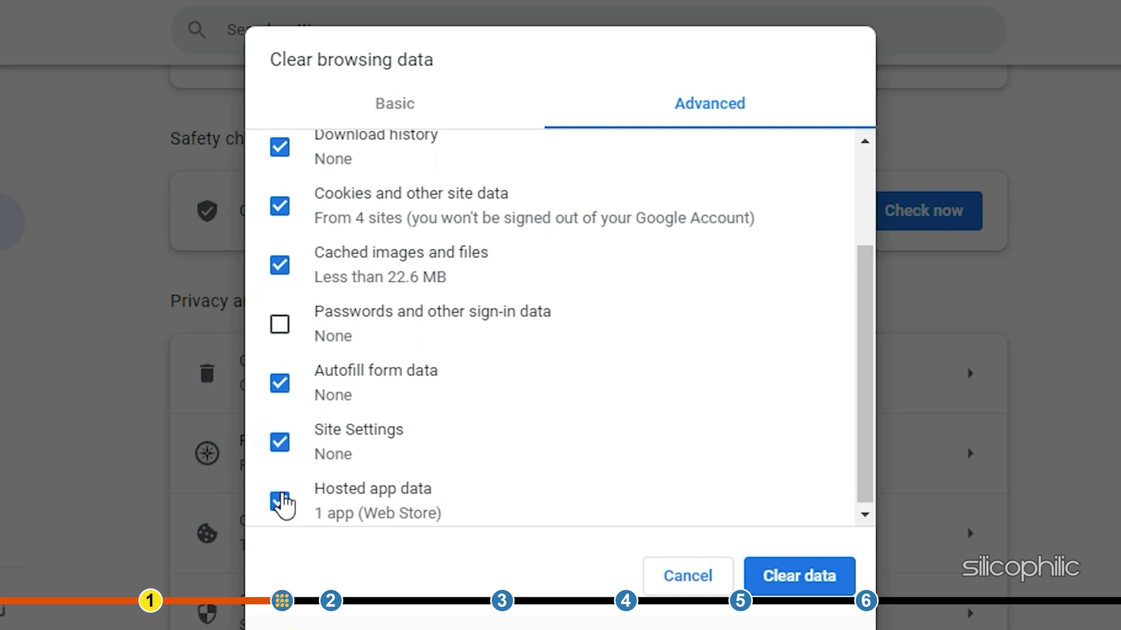
pyautogui.scroll(3, 282, 504)
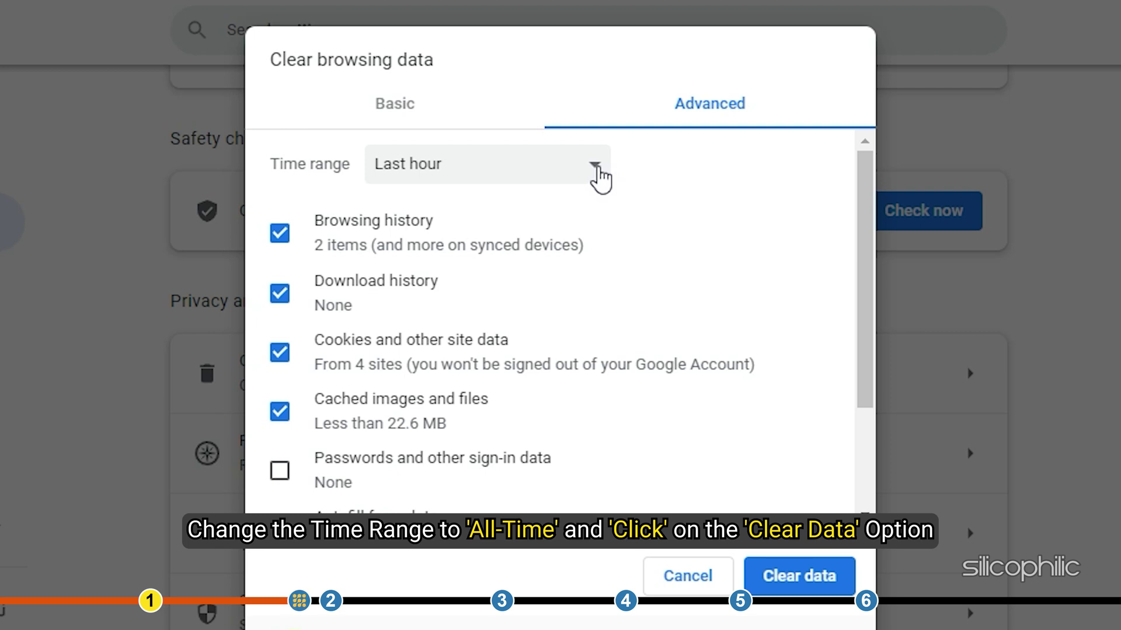
pyautogui.click(599, 176)
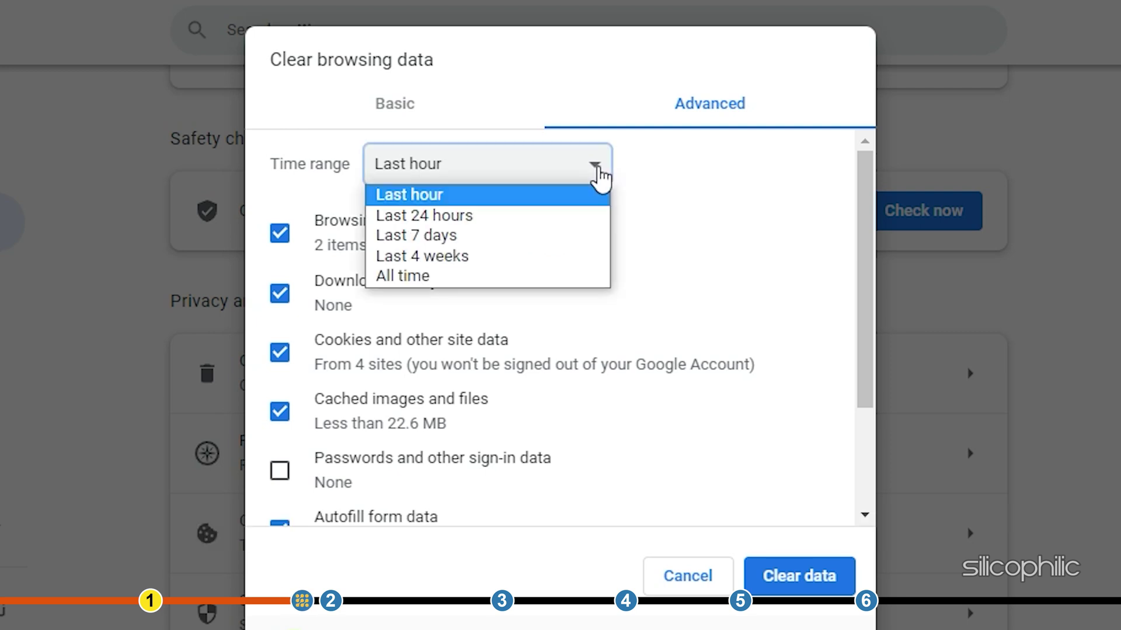
pyautogui.click(491, 277)
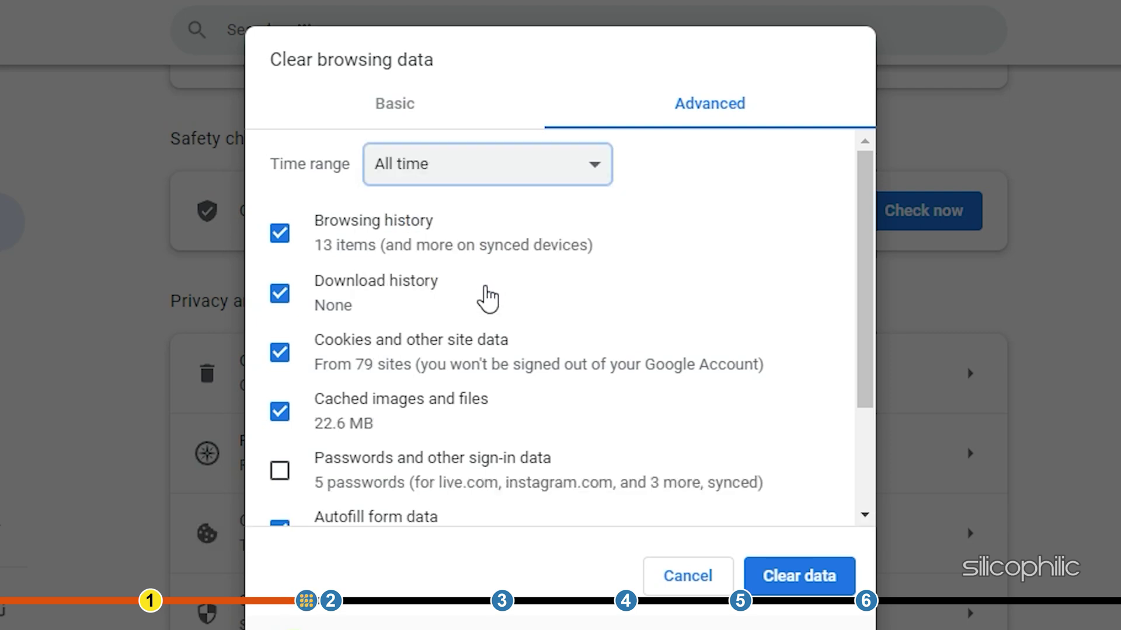
pyautogui.click(769, 588)
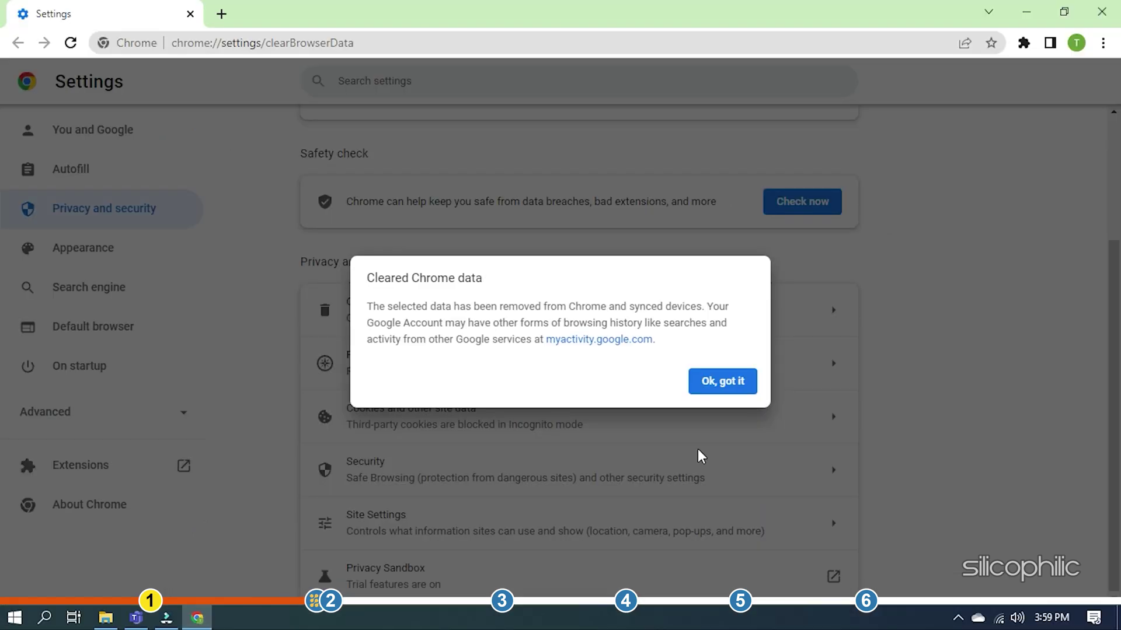
pyautogui.click(714, 386)
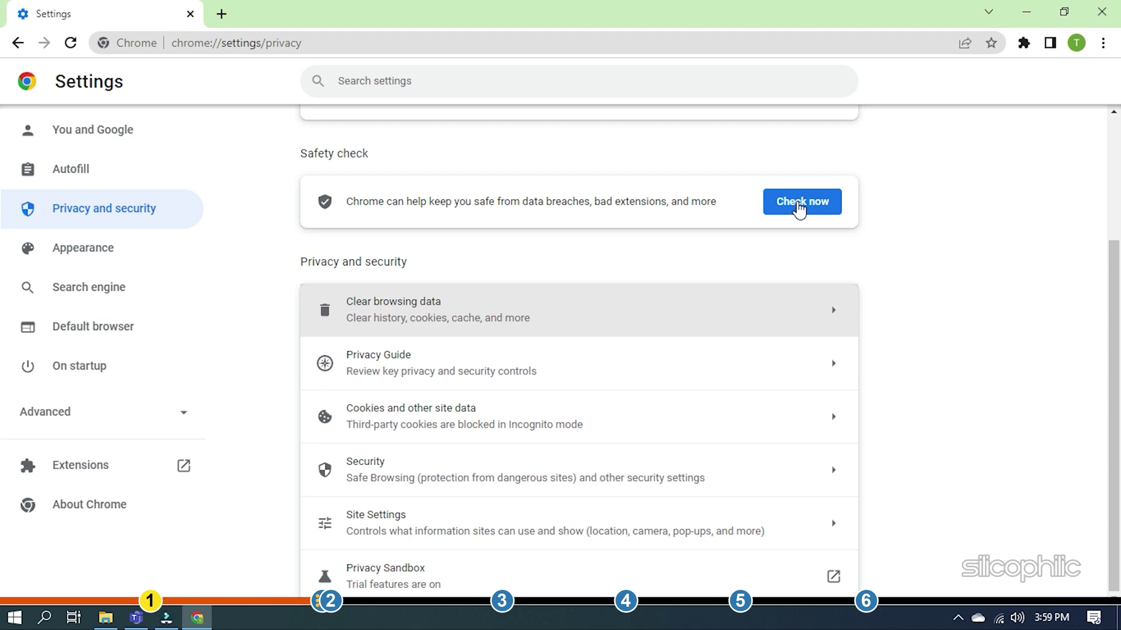
# Close the Chrome window to return to the Windows desktop
pyautogui.click(1101, 11)
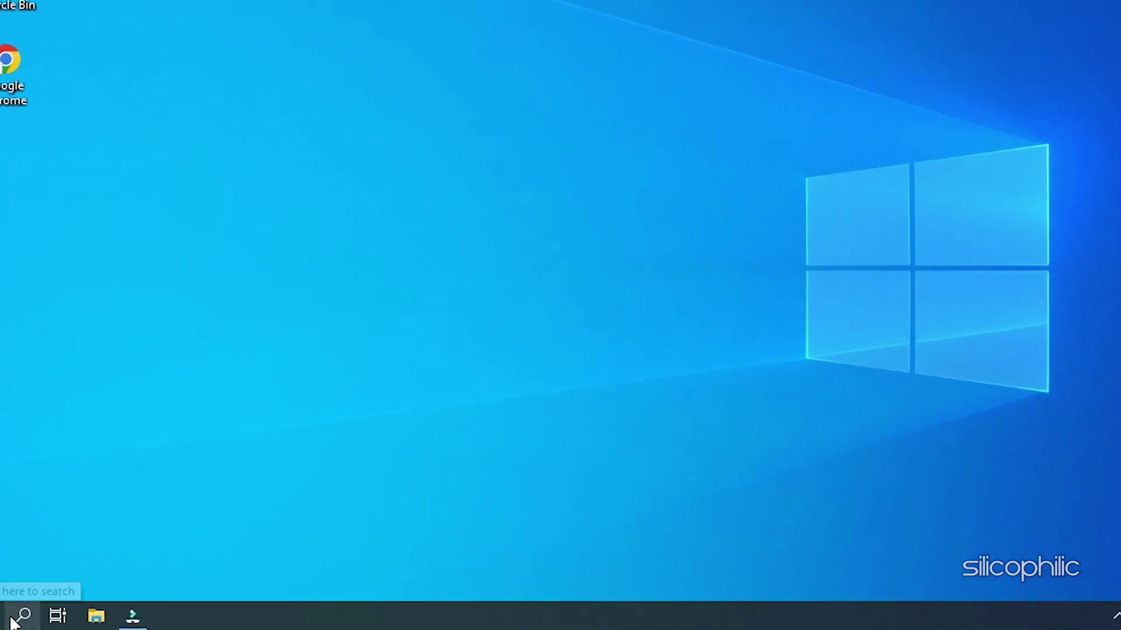
# From Windows search reach VPN settings and turn off VPN over metered networks and while roaming
pyautogui.click(23, 617)
pyautogui.write('v')
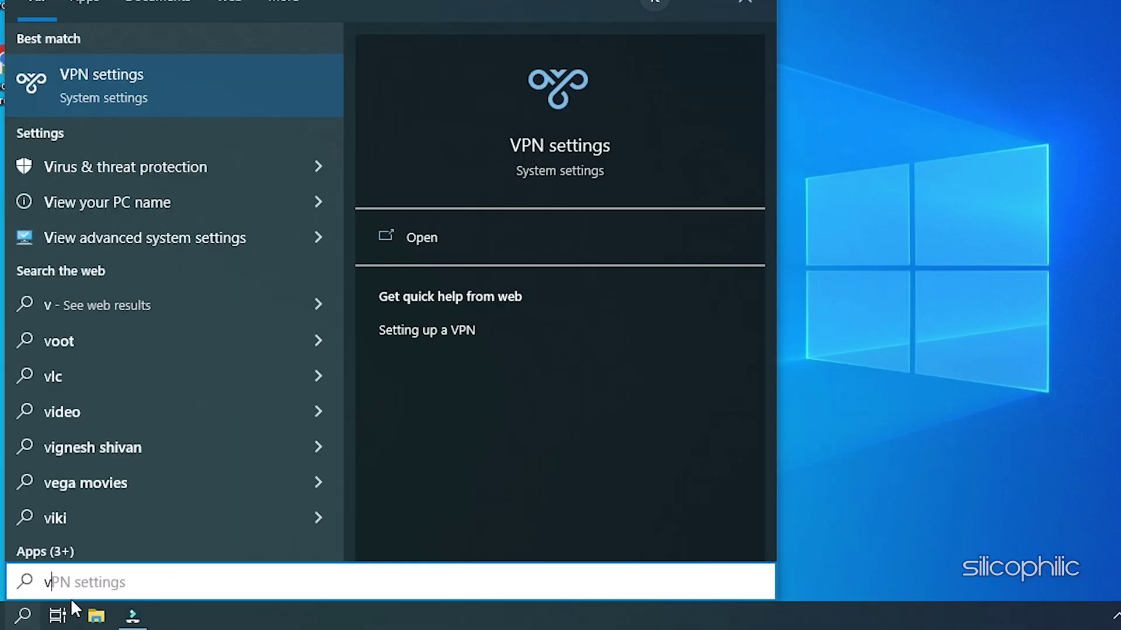
pyautogui.press('Right')
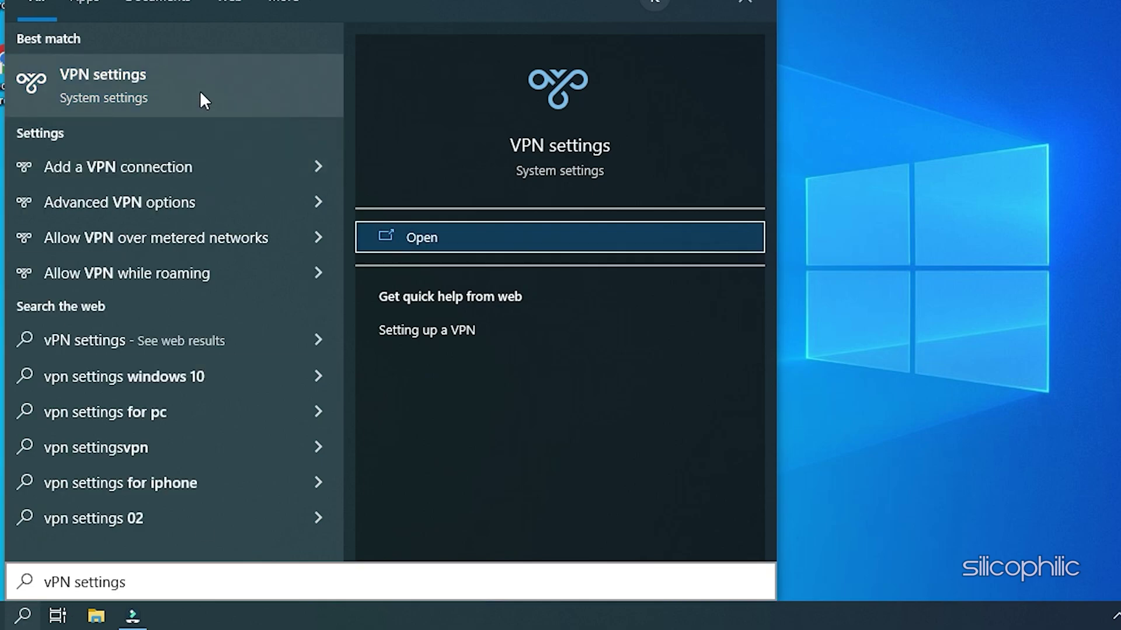
pyautogui.click(199, 98)
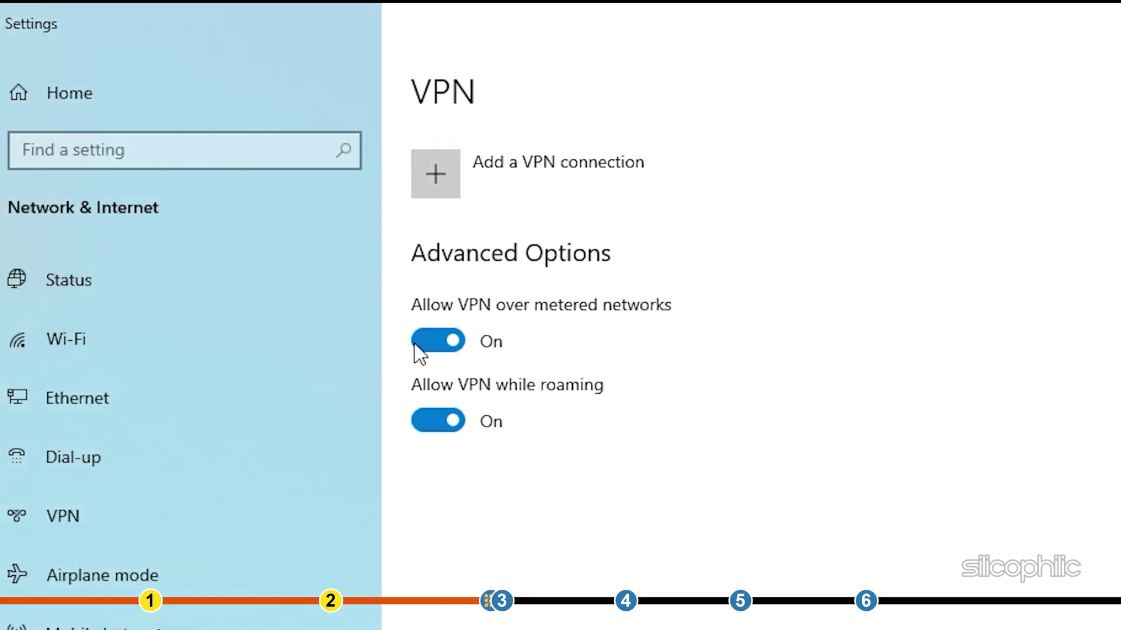
pyautogui.click(441, 342)
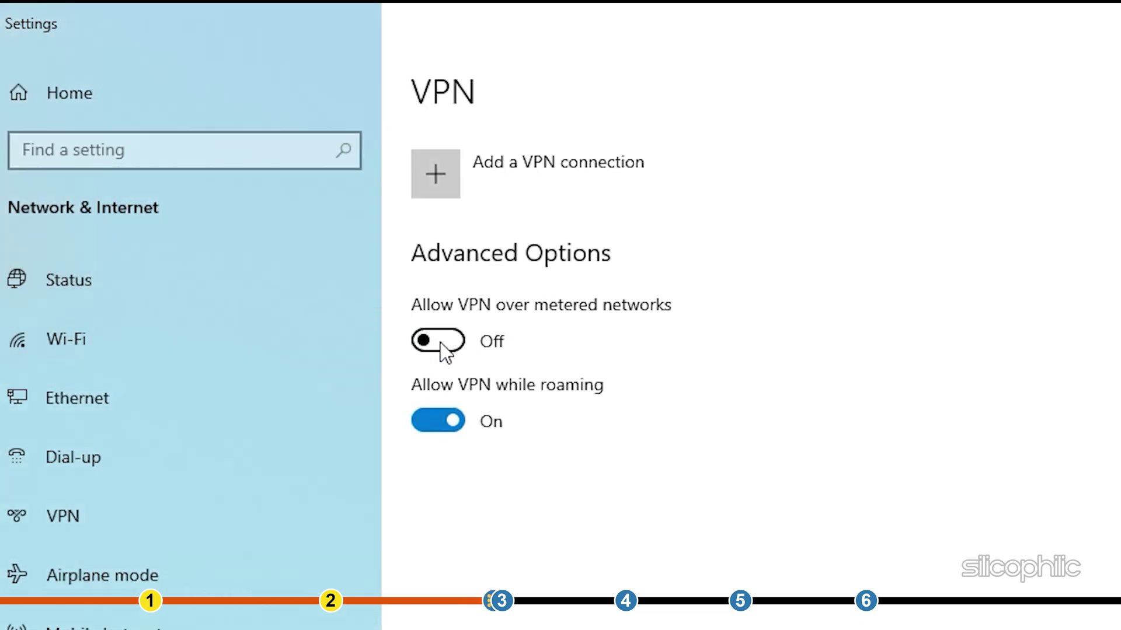
pyautogui.click(447, 428)
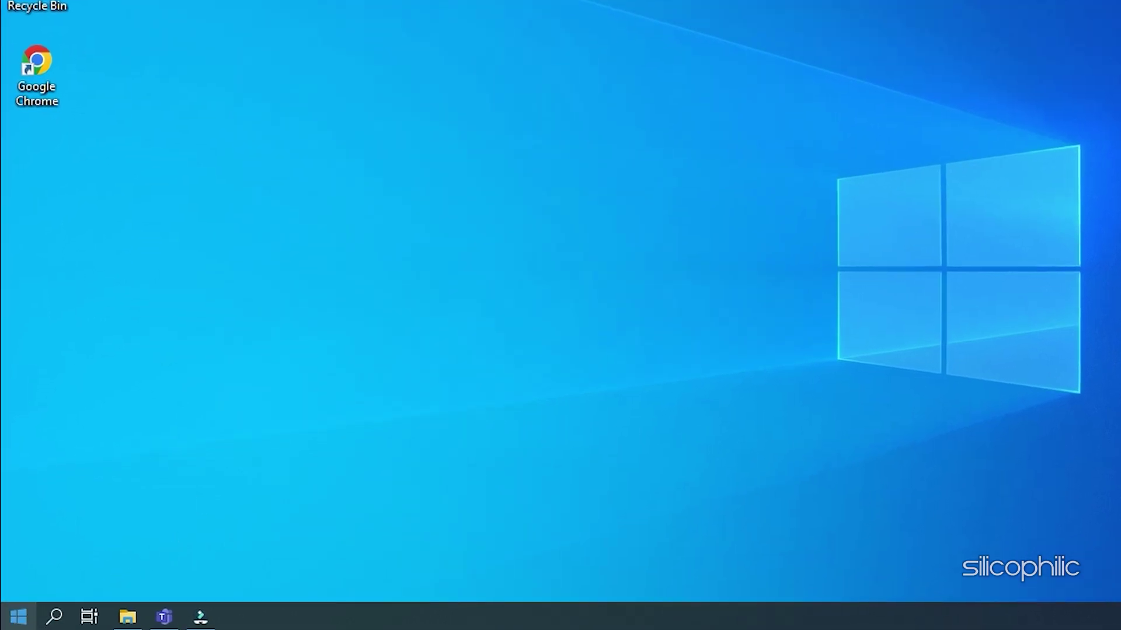
# Set the Windows country or region to United States on the Time & Language Region page
pyautogui.click(18, 617)
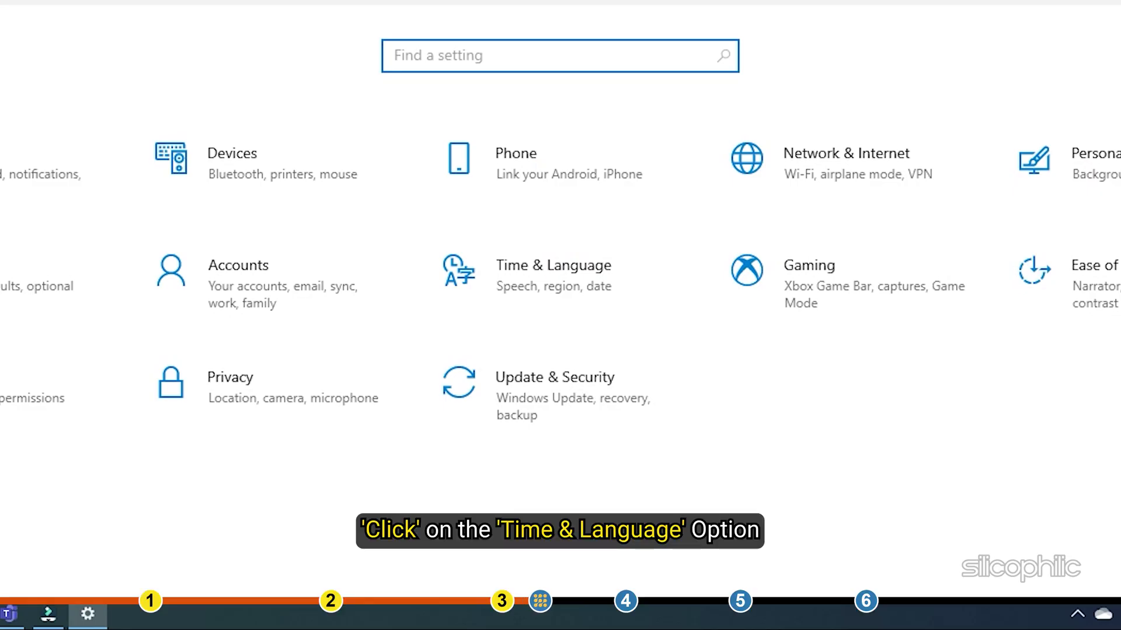
pyautogui.click(493, 252)
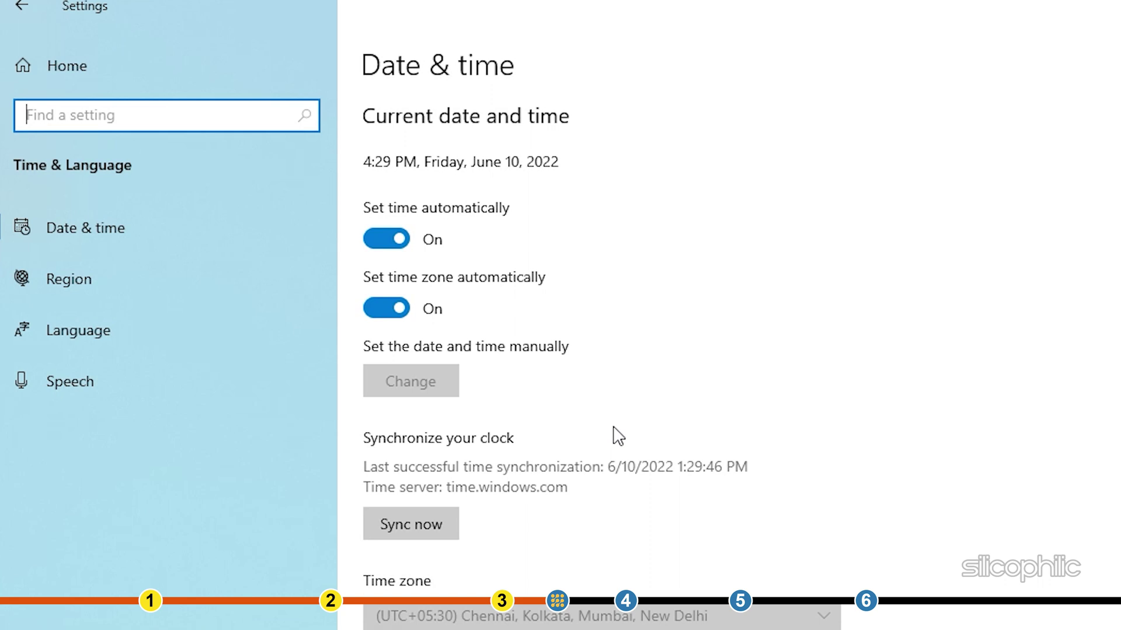
pyautogui.click(154, 281)
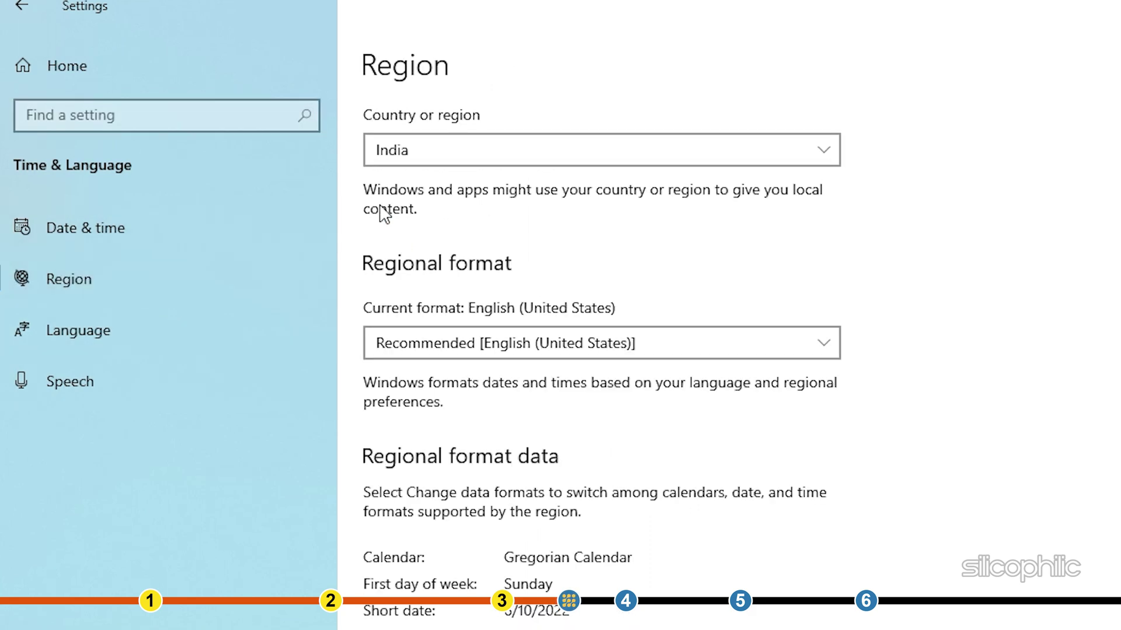
pyautogui.click(828, 151)
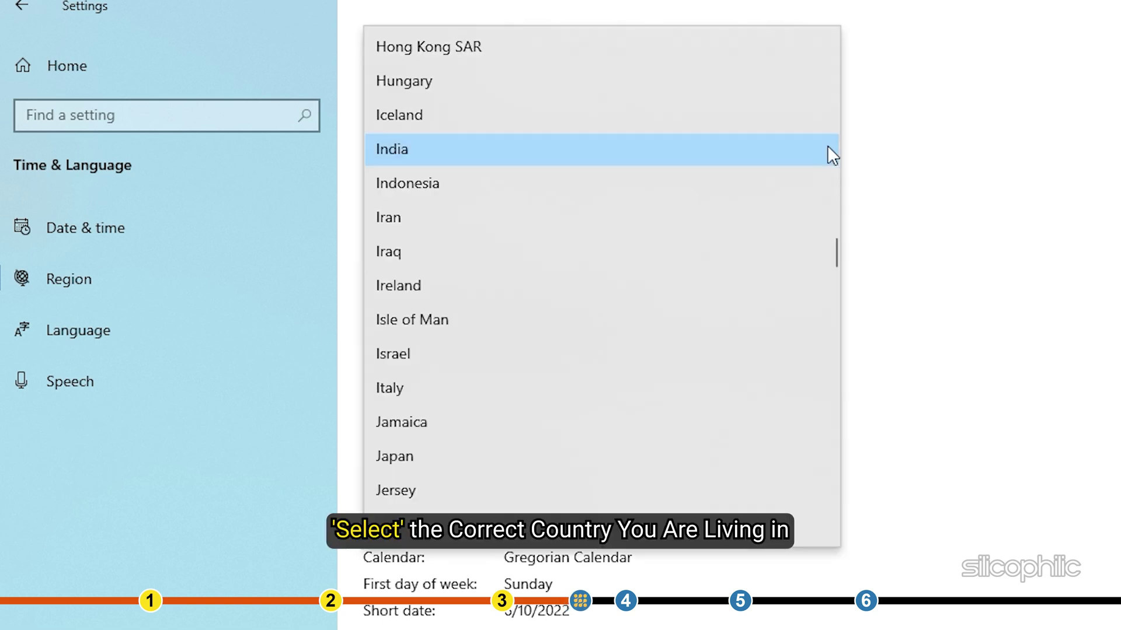
pyautogui.scroll(-8, 741, 337)
pyautogui.scroll(-10, 736, 353)
pyautogui.scroll(-8, 739, 353)
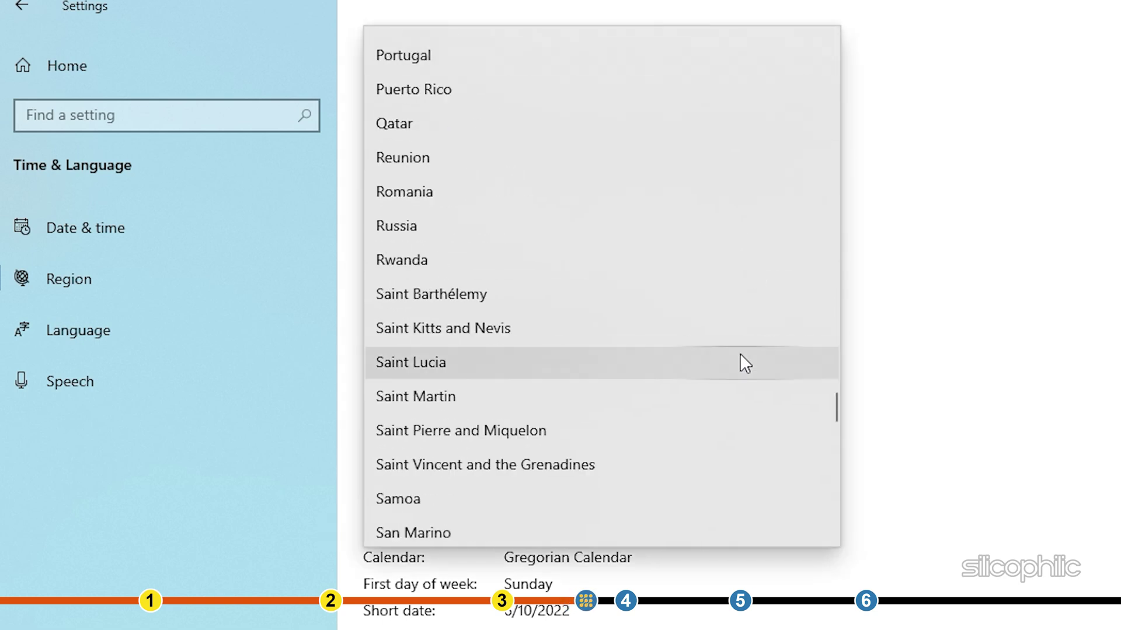
pyautogui.scroll(-10, 740, 363)
pyautogui.scroll(-8, 740, 363)
pyautogui.scroll(2, 701, 442)
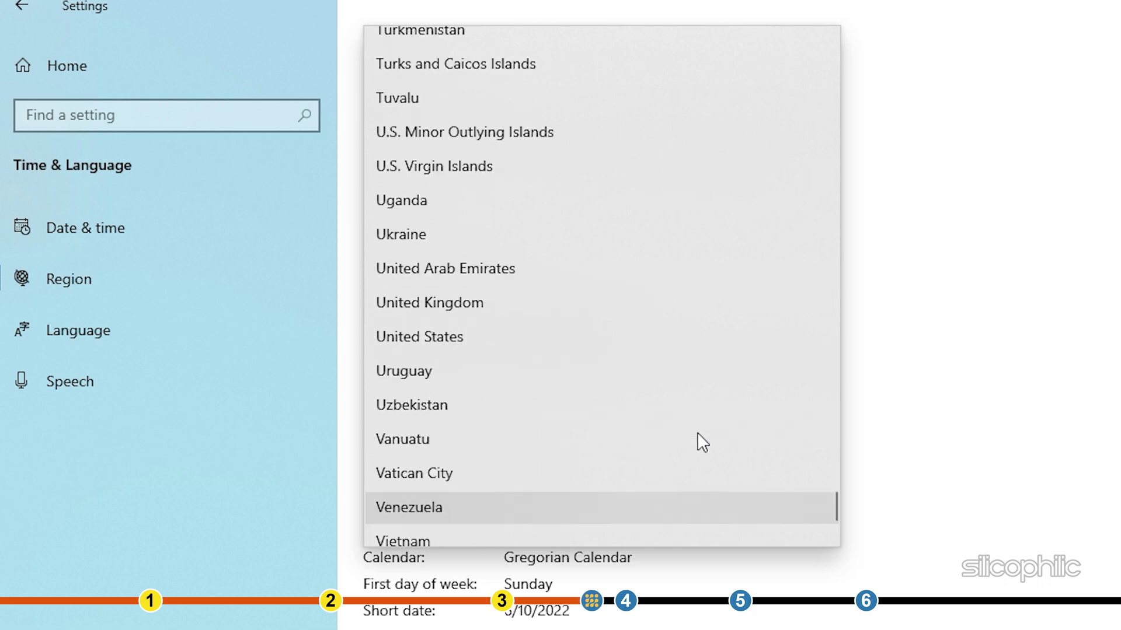
pyautogui.click(682, 341)
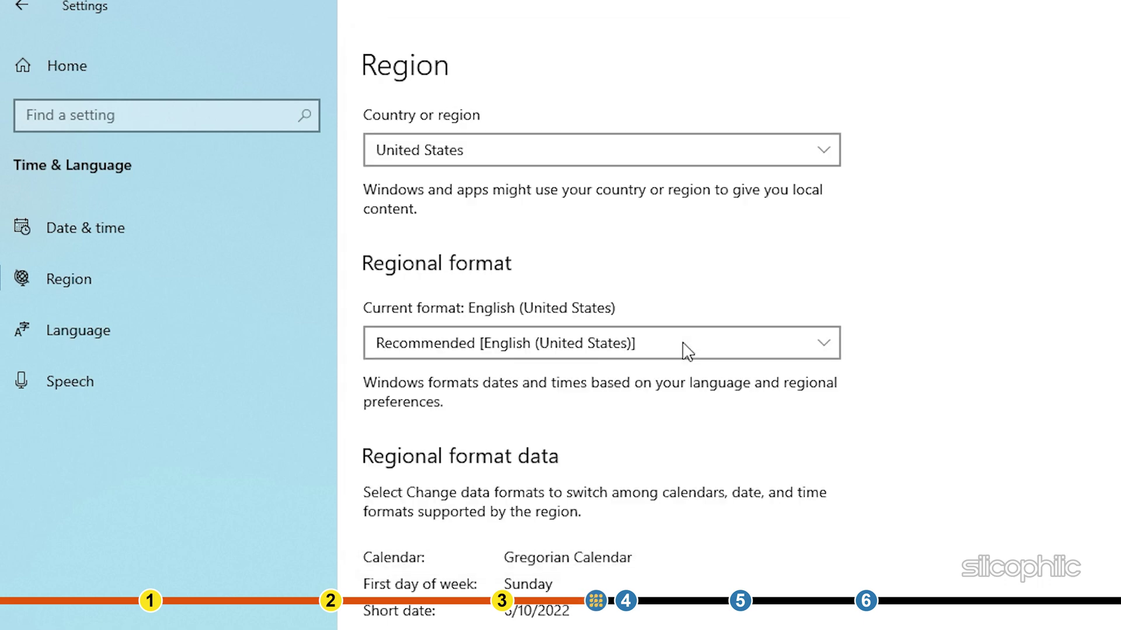
# Keep the recommended English (United States) regional format
pyautogui.click(820, 344)
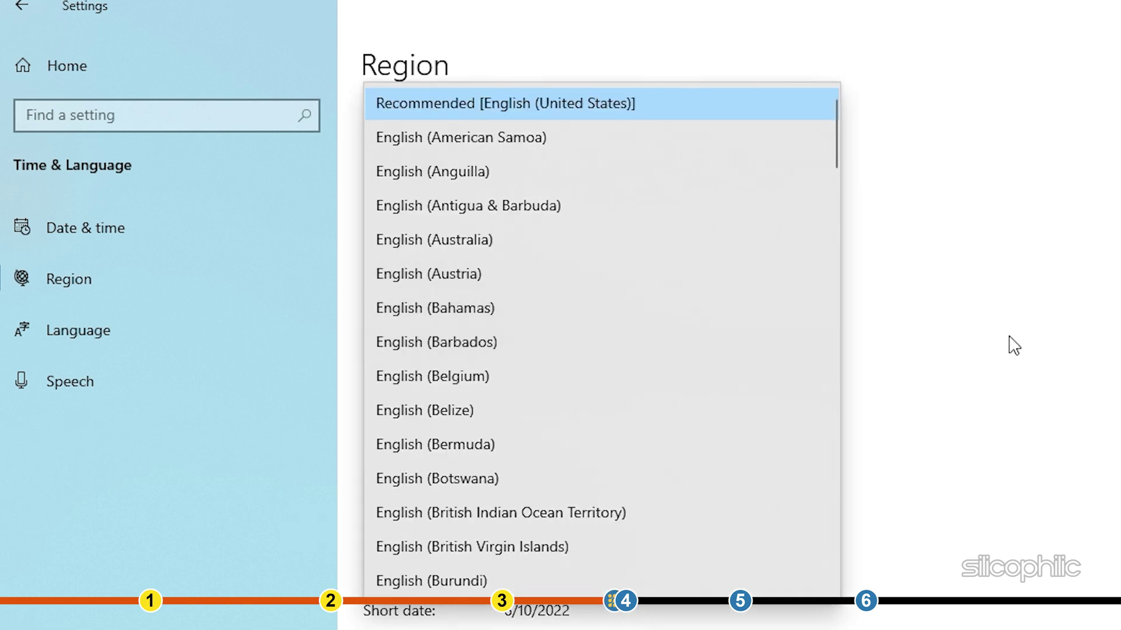
pyautogui.click(722, 105)
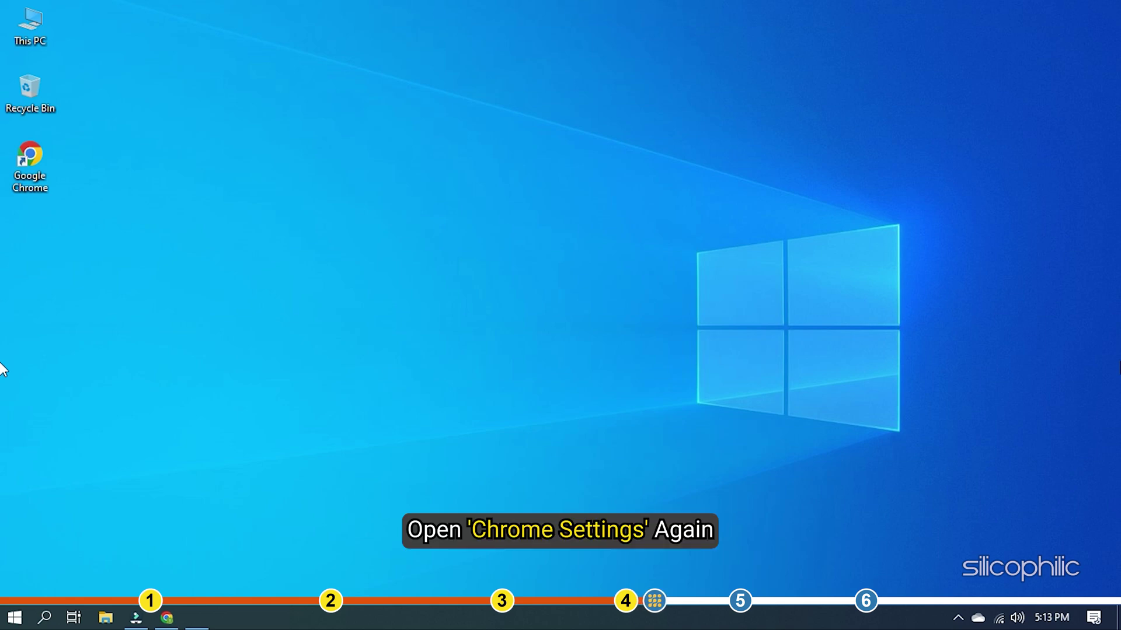
# Reach Chrome's Reset and clean up page under Advanced settings
pyautogui.click(172, 617)
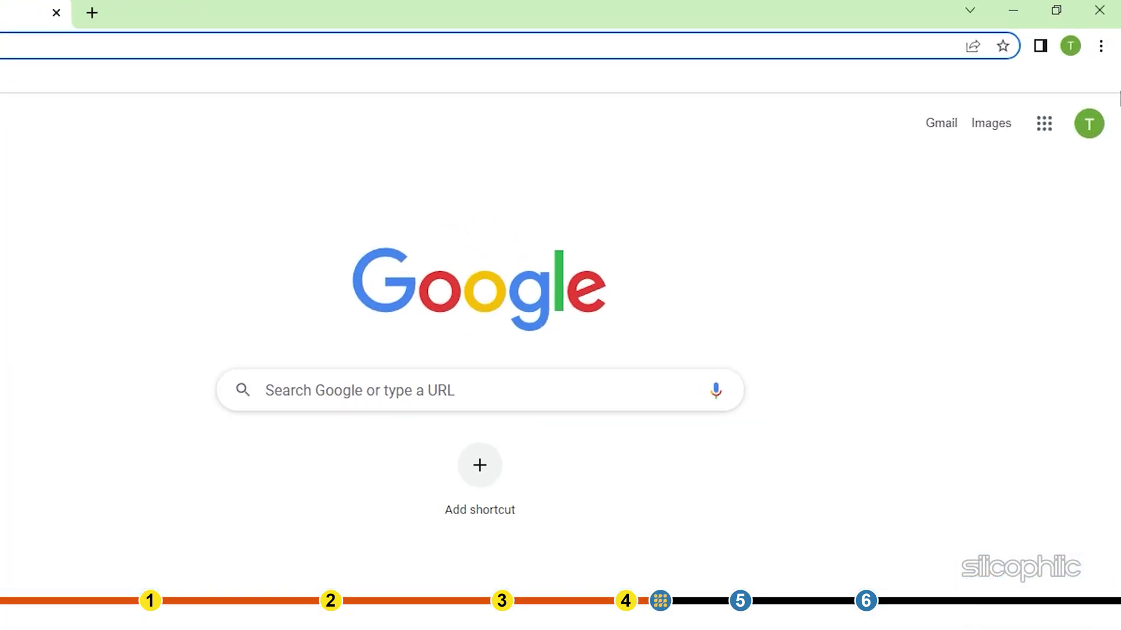
pyautogui.click(1100, 49)
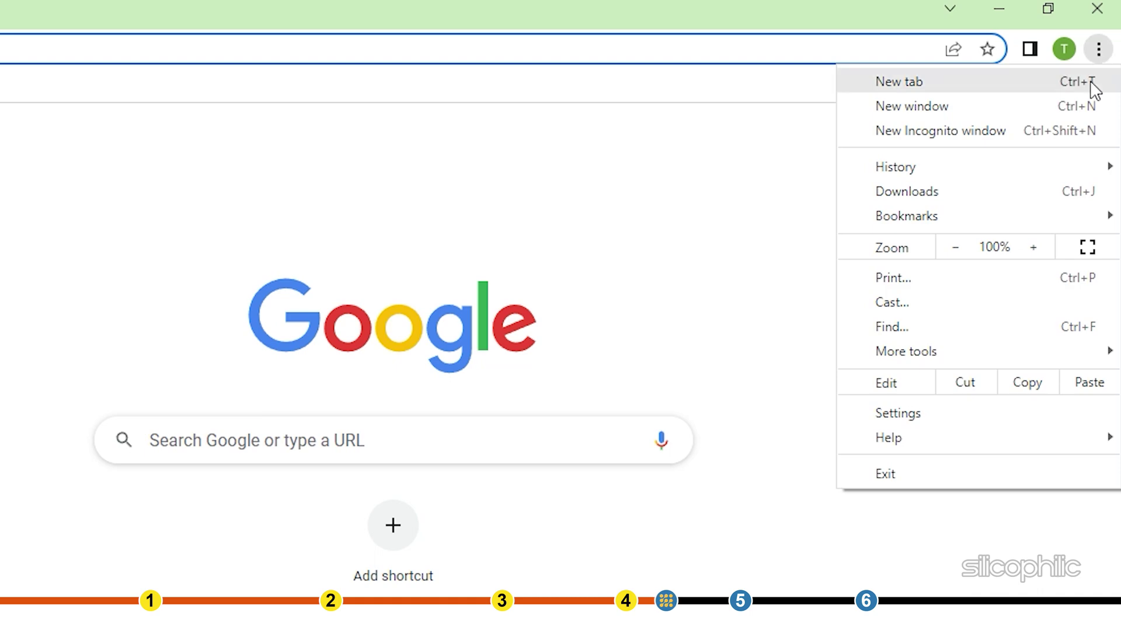
pyautogui.click(1007, 419)
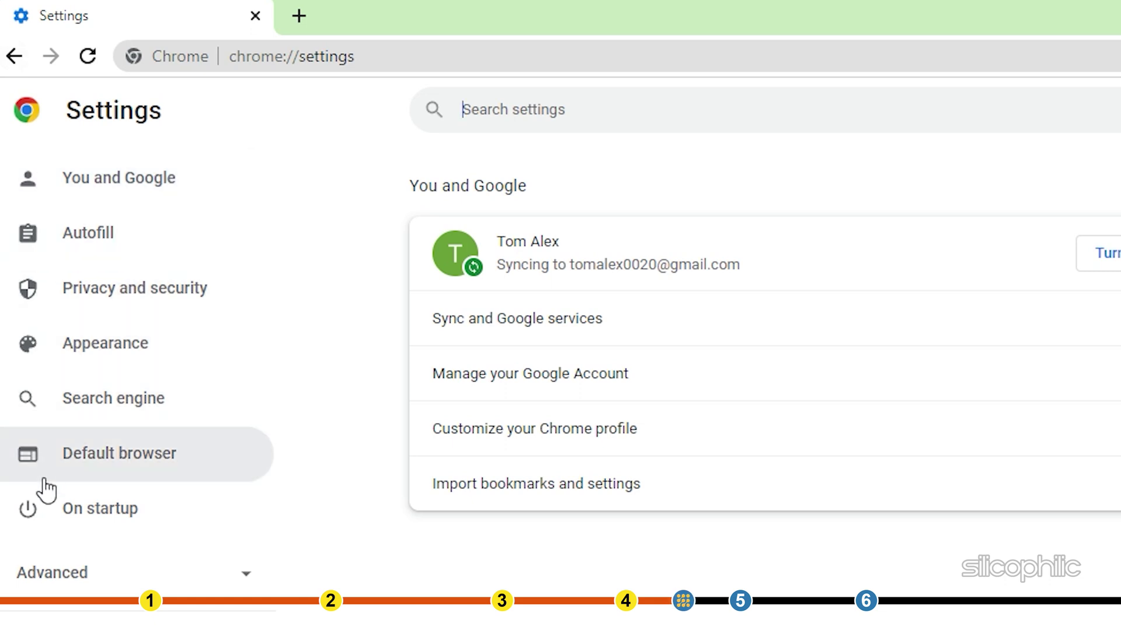
pyautogui.click(230, 578)
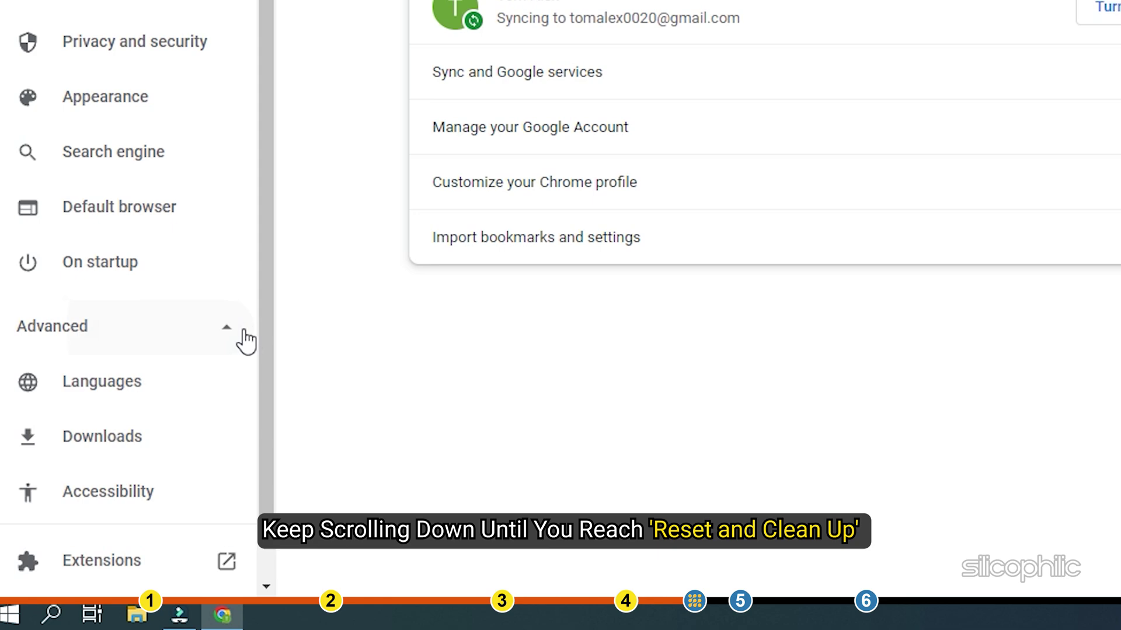
pyautogui.scroll(-2, 245, 339)
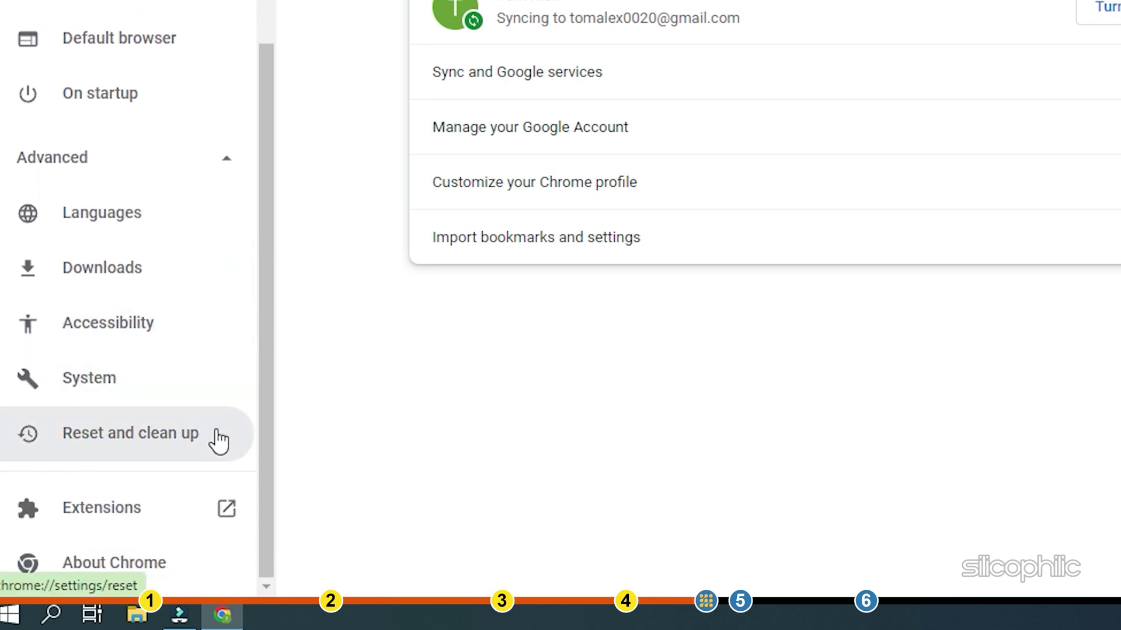
pyautogui.click(218, 440)
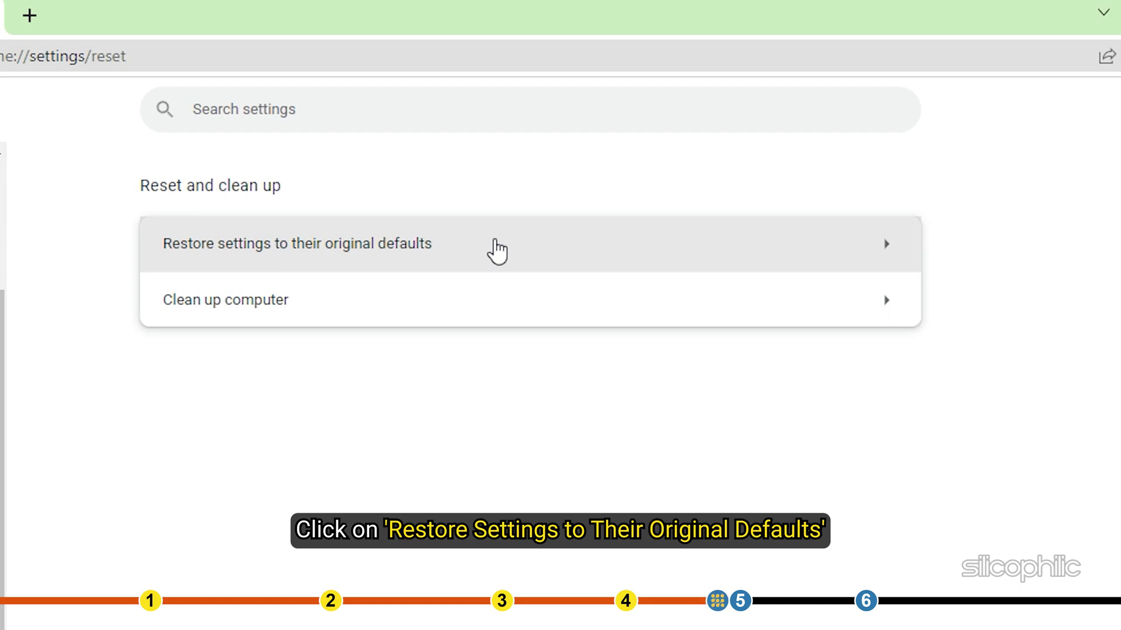
# Restore Chrome settings to their original defaults and confirm the reset
pyautogui.click(496, 252)
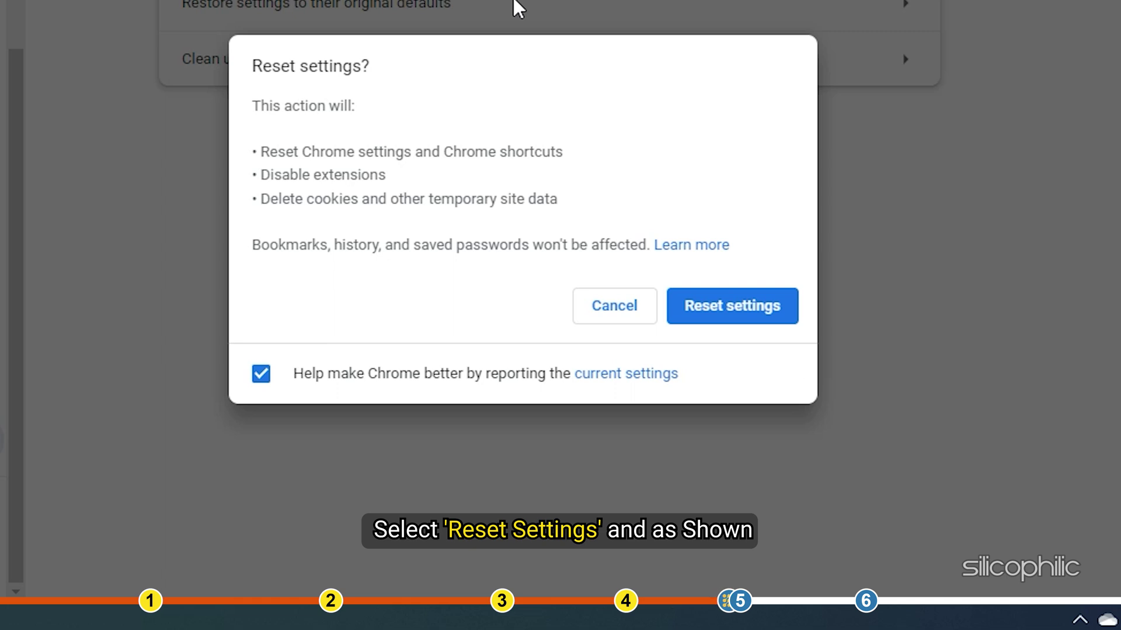
pyautogui.click(783, 317)
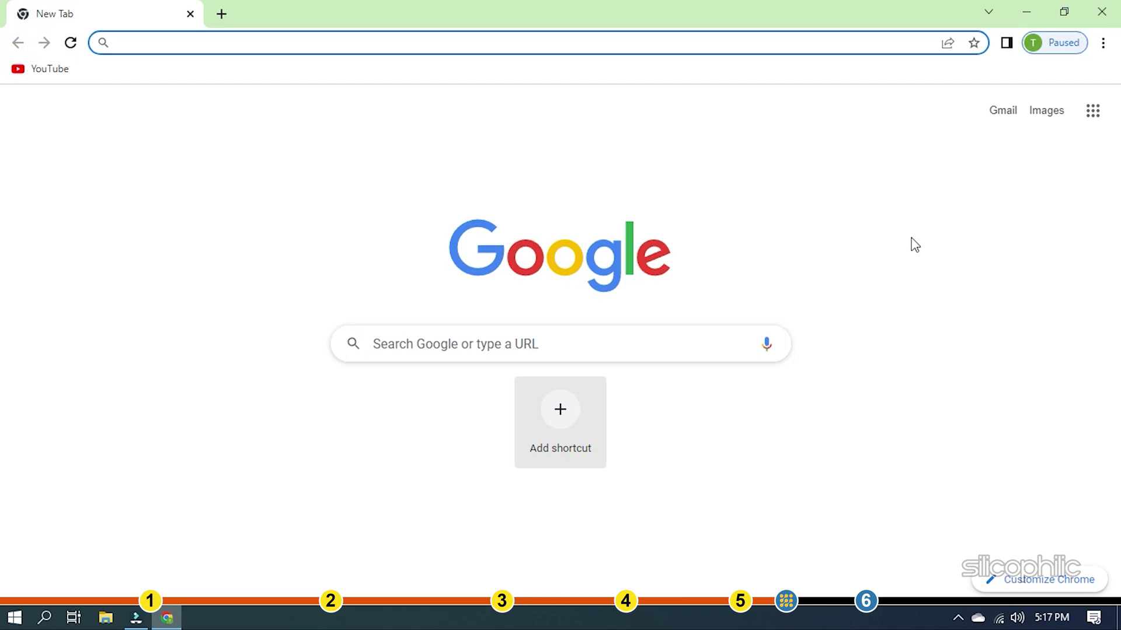
# Set Chrome's Location permission to 'Sites can ask for your location' via Site Settings
pyautogui.click(981, 325)
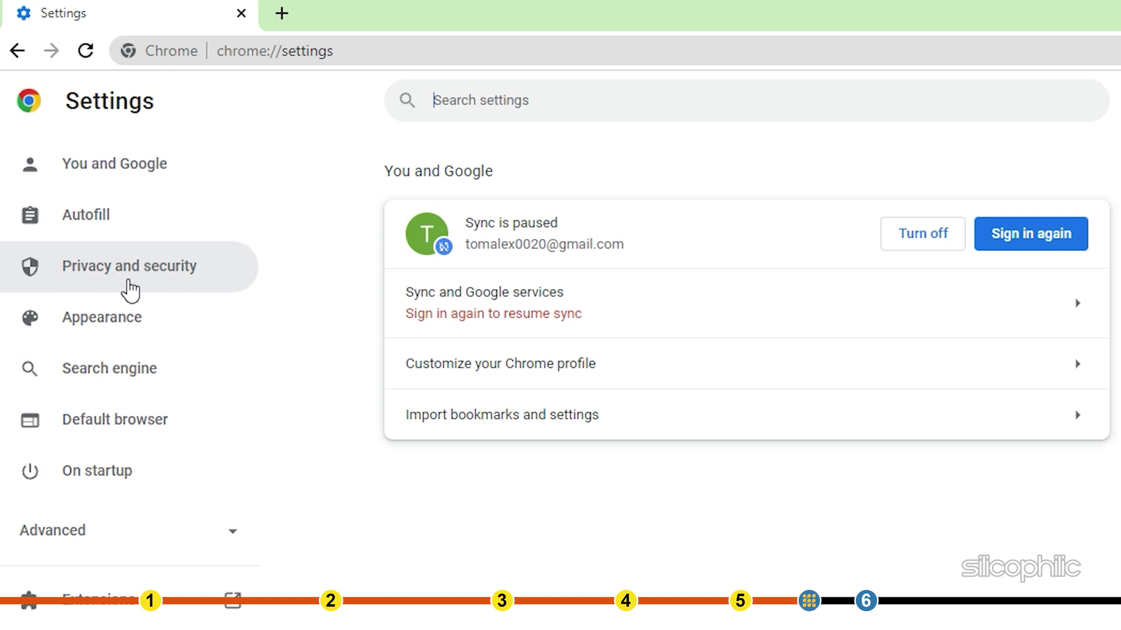
pyautogui.click(128, 282)
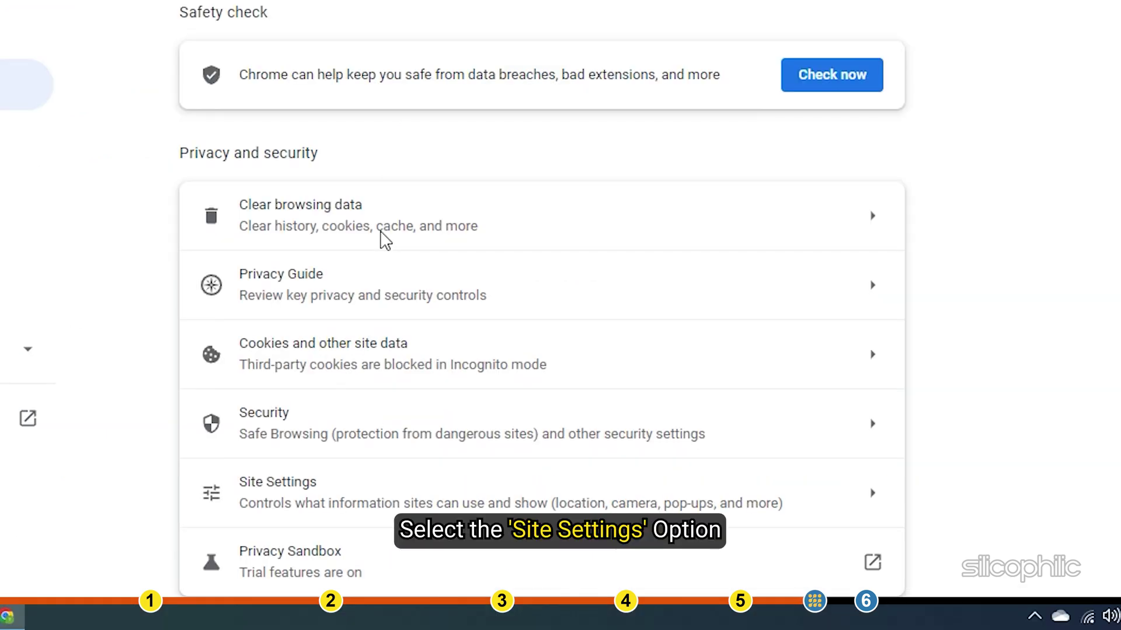
pyautogui.click(800, 521)
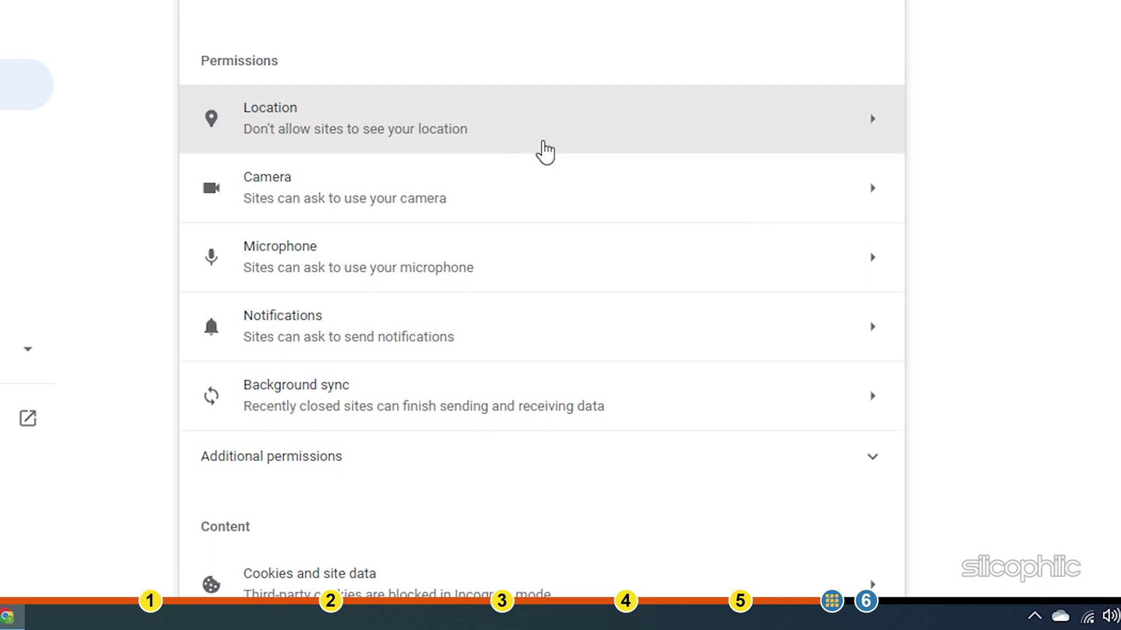
pyautogui.click(543, 151)
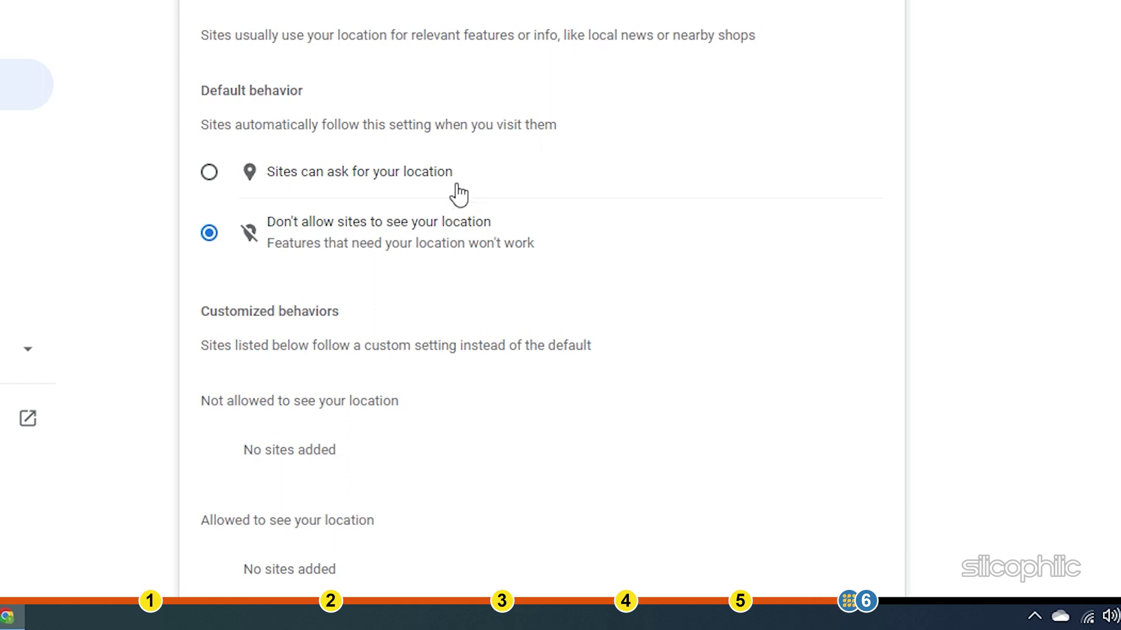
pyautogui.click(209, 173)
pyautogui.scroll(-1, 680, 247)
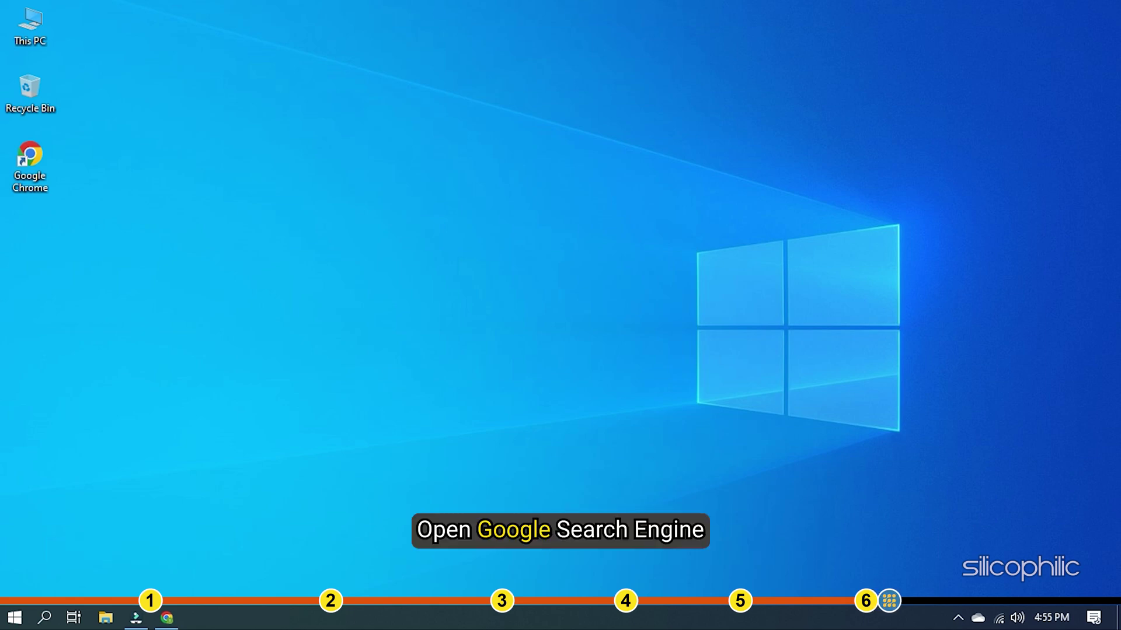
# Run a Google search for 'sillicophillic' in a new Chrome window
pyautogui.click(172, 619)
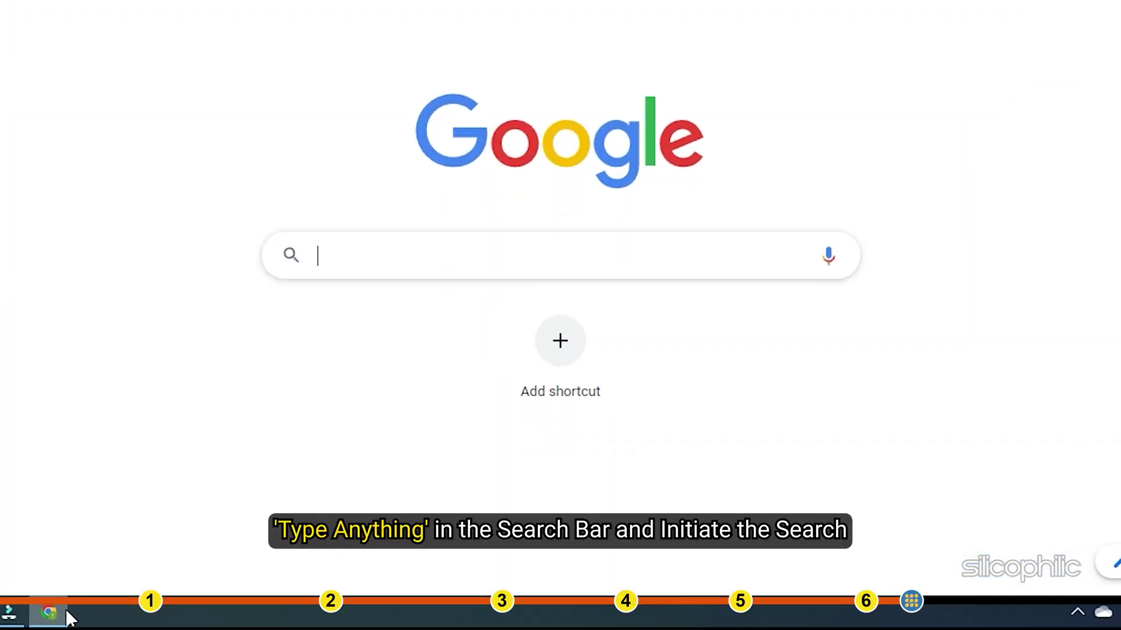
pyautogui.write('s')
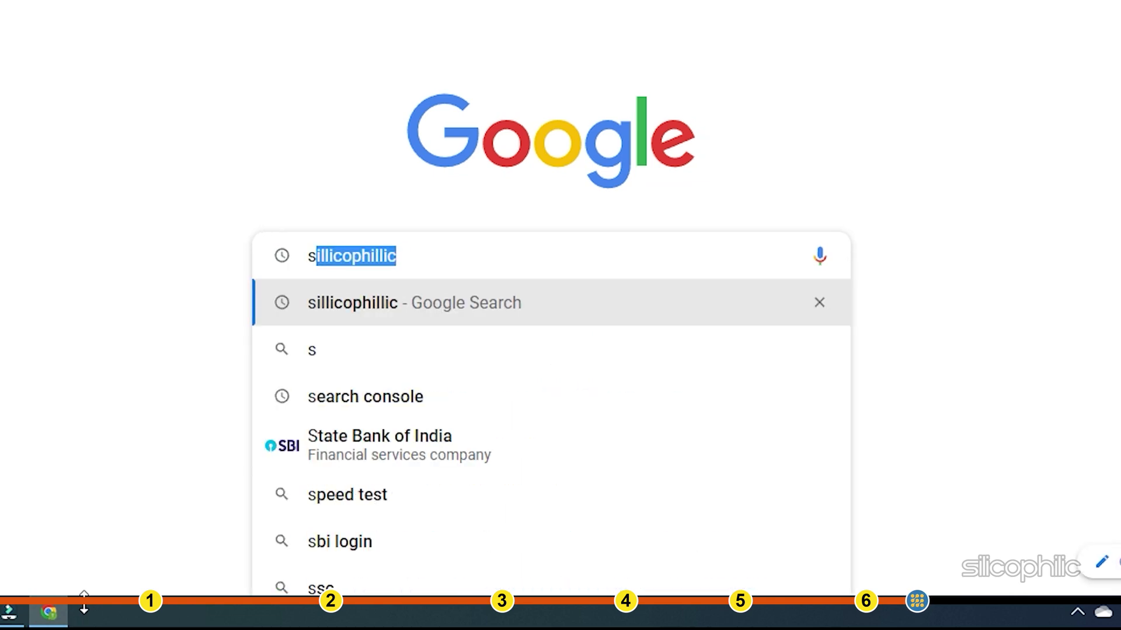
pyautogui.write('illico')
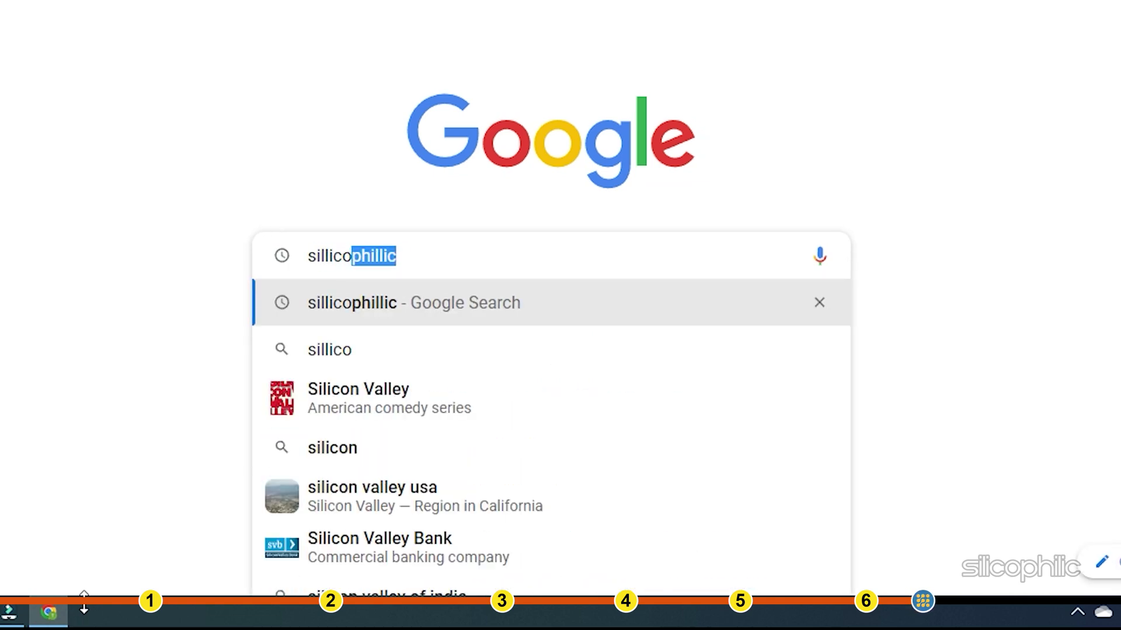
pyautogui.write('p')
pyautogui.press('Return')
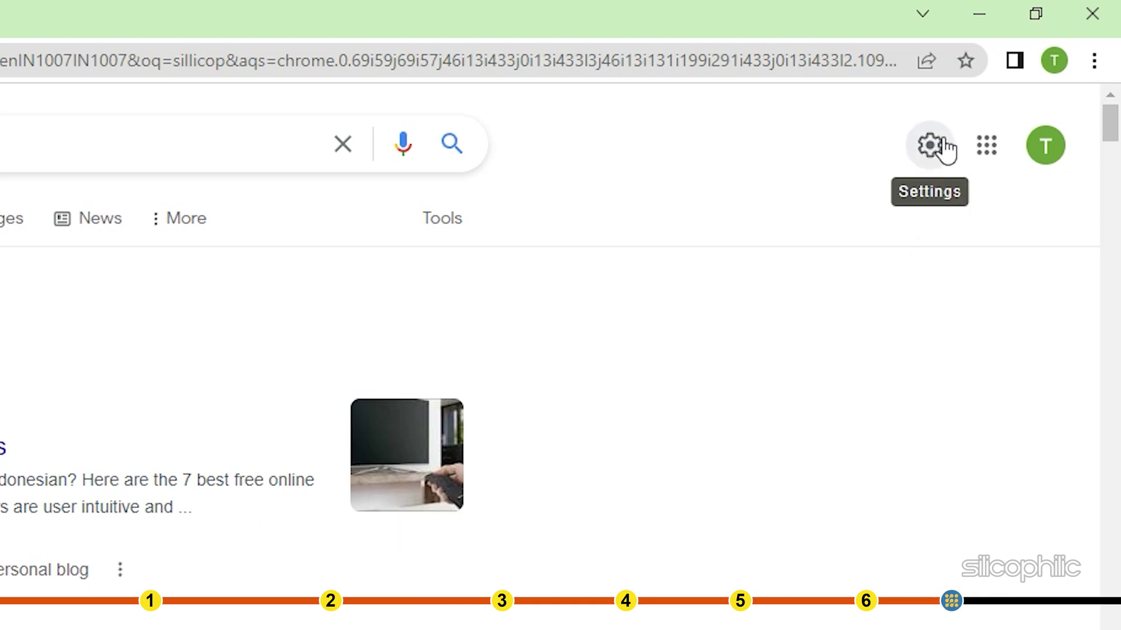
# Go from Quick Settings to the full Google Search Settings page
pyautogui.click(930, 145)
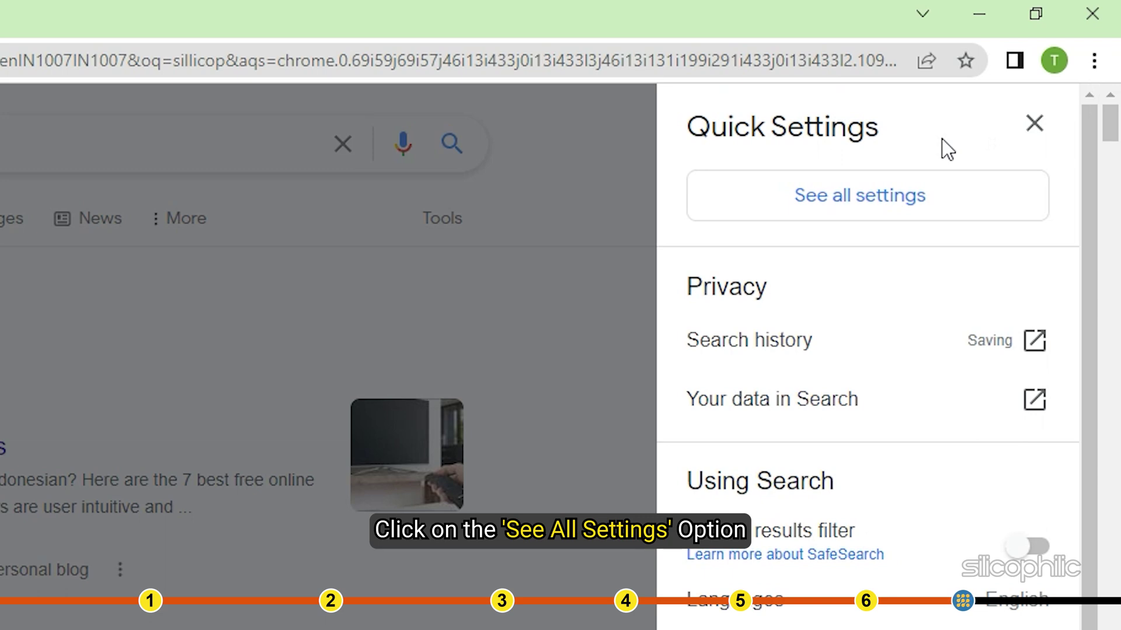
pyautogui.click(922, 210)
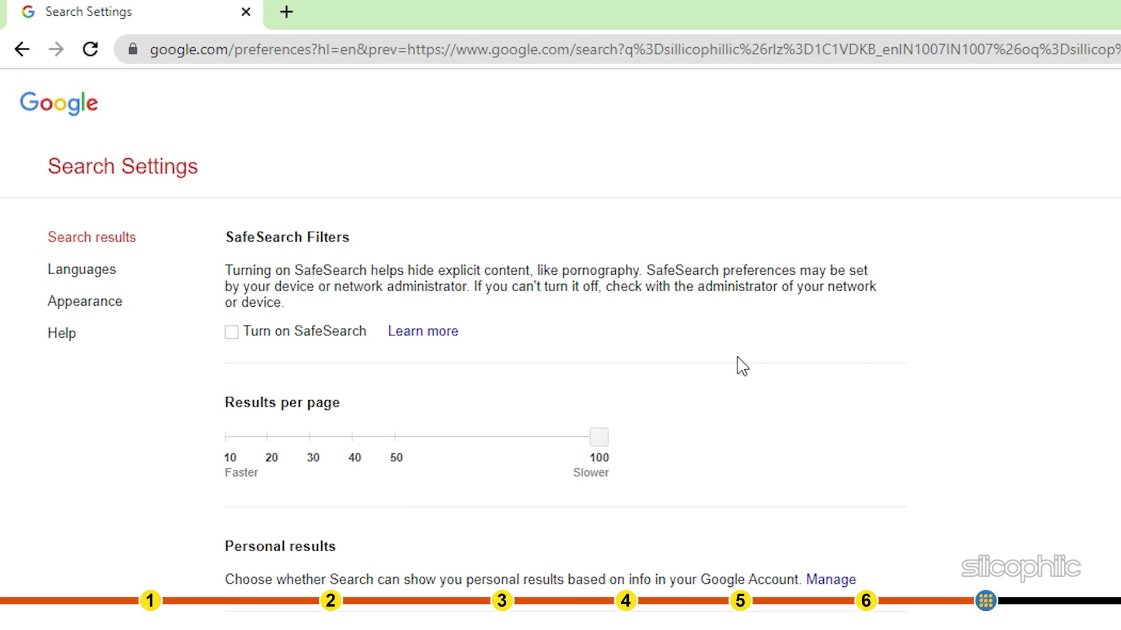
pyautogui.scroll(-5, 739, 365)
pyautogui.scroll(-2, 749, 363)
pyautogui.scroll(-3, 749, 364)
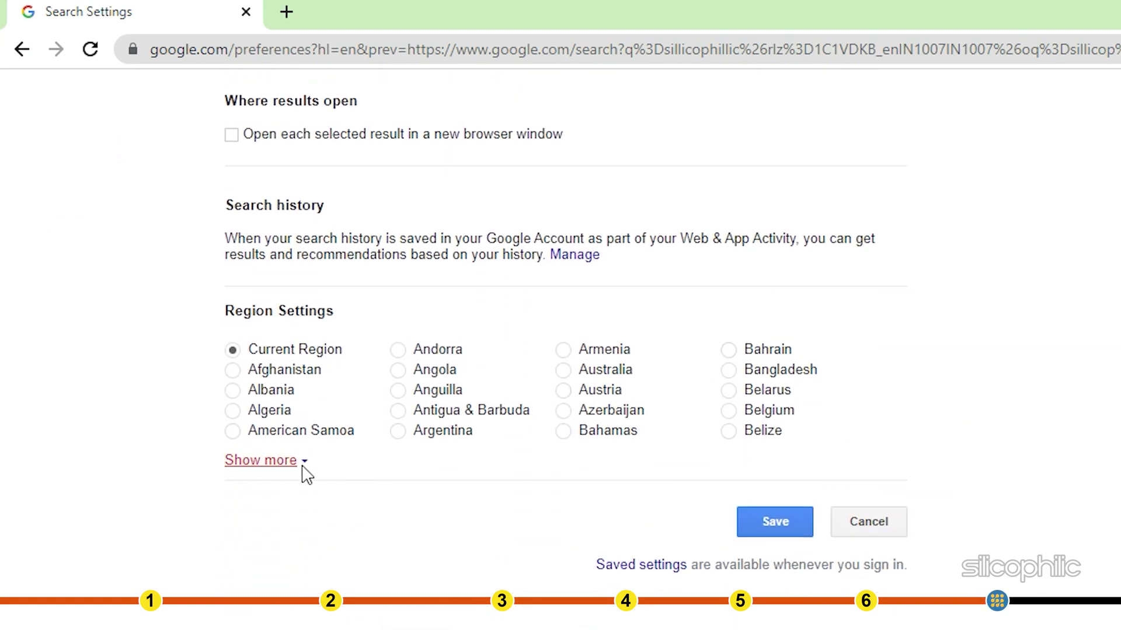
# Set the search region to United States in the expanded region list and save preferences
pyautogui.click(304, 462)
pyautogui.scroll(-2, 304, 466)
pyautogui.scroll(-4, 306, 473)
pyautogui.scroll(-1, 306, 471)
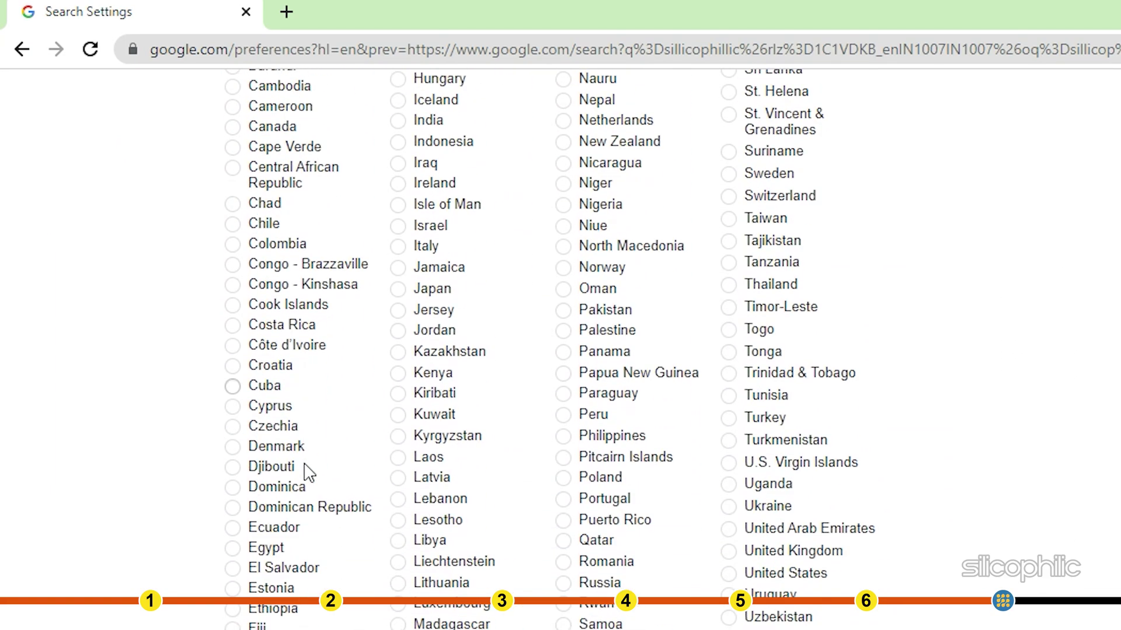
pyautogui.scroll(-4, 306, 470)
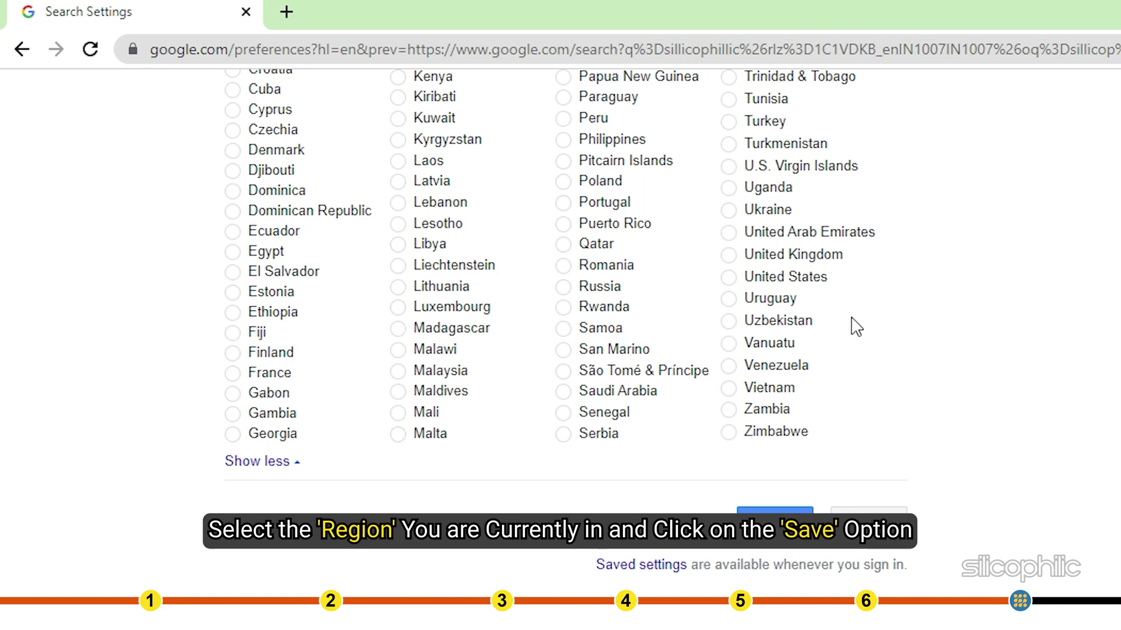
pyautogui.click(728, 255)
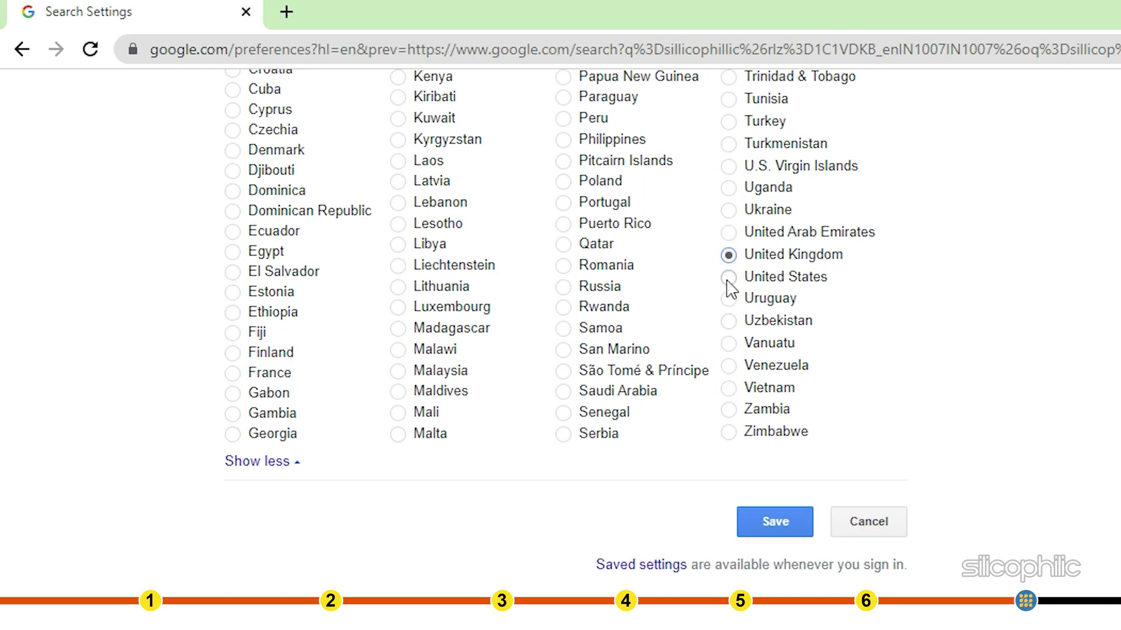
pyautogui.click(729, 278)
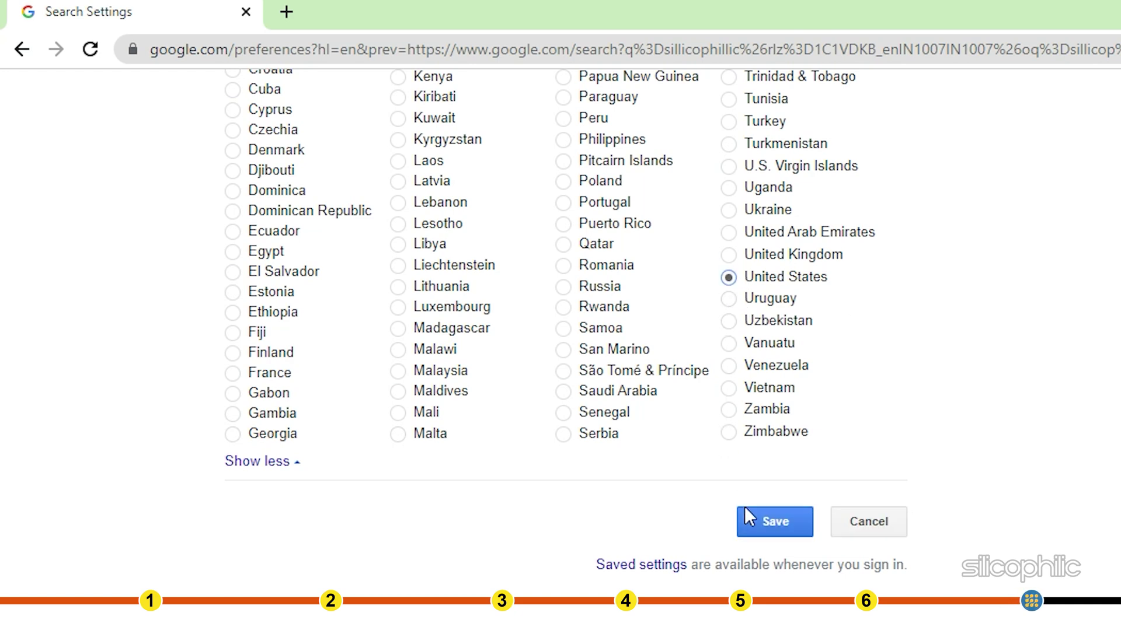
pyautogui.click(749, 522)
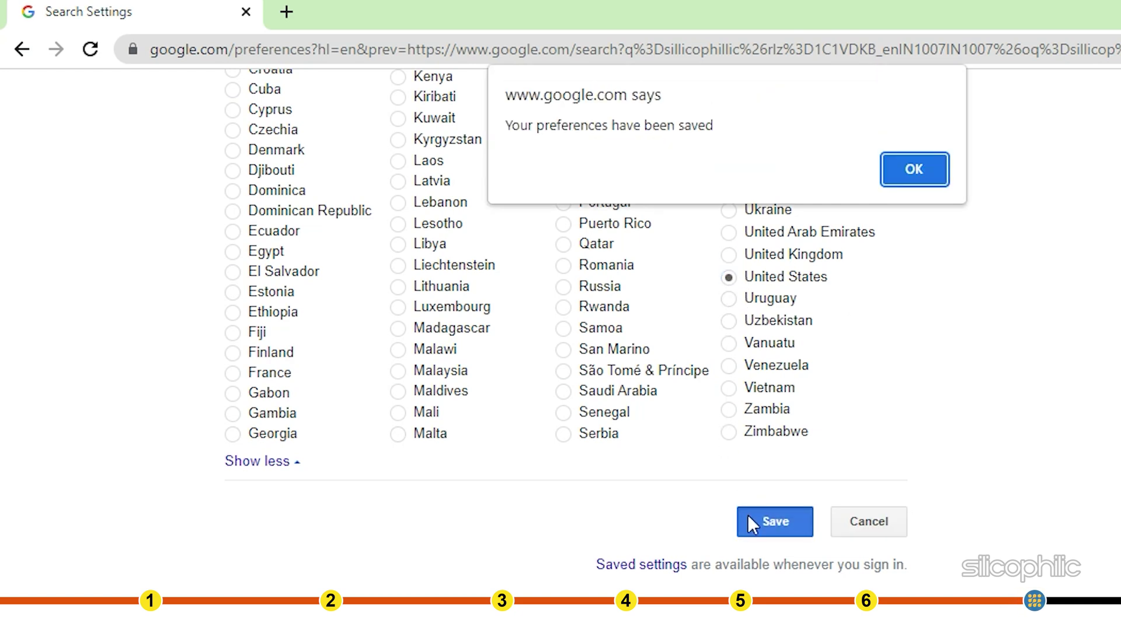
pyautogui.click(899, 184)
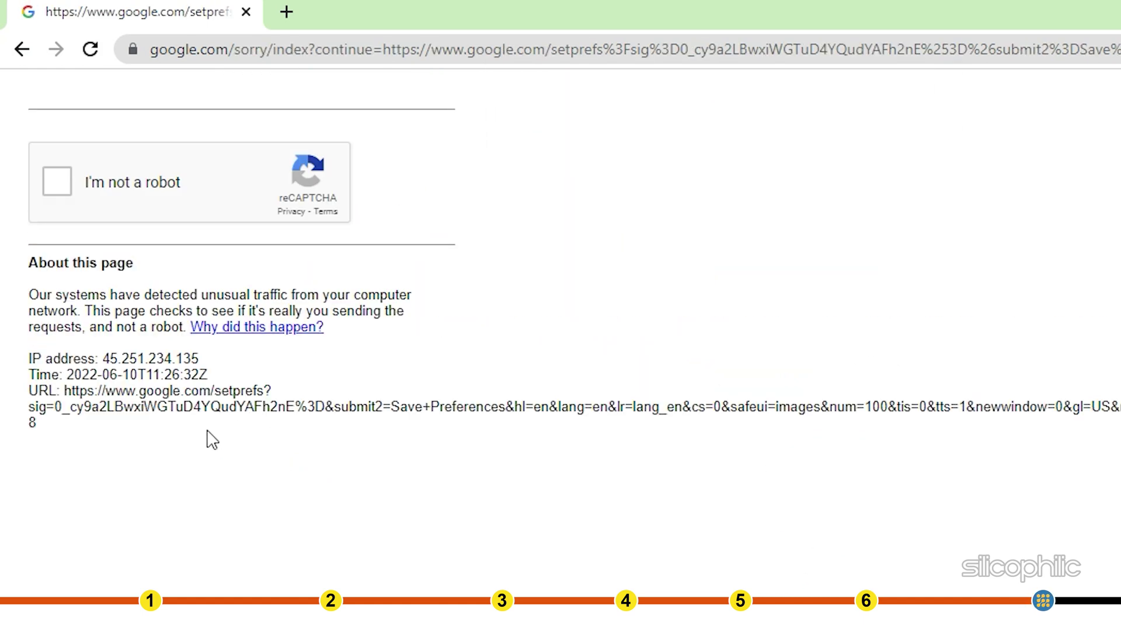